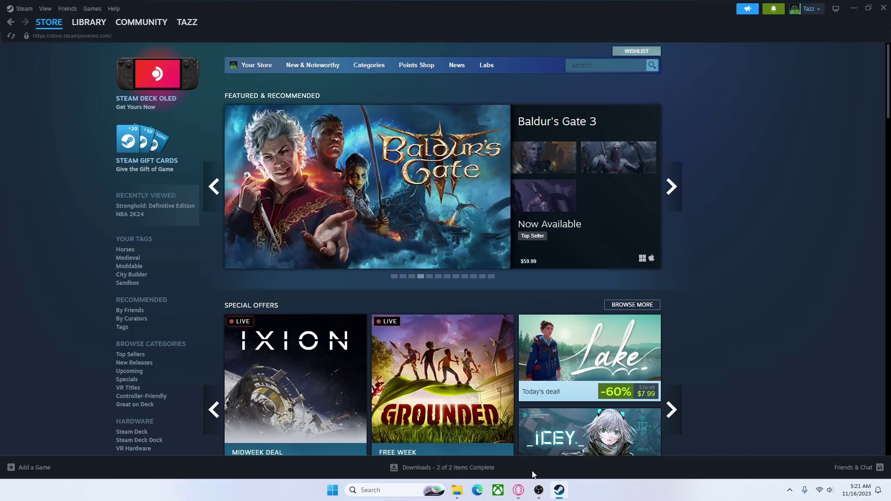
Step: Search the Steam store for Daggerfall, view The Elder Scrolls II: Daggerfall page, and open the game library
mouse_move(497, 422)
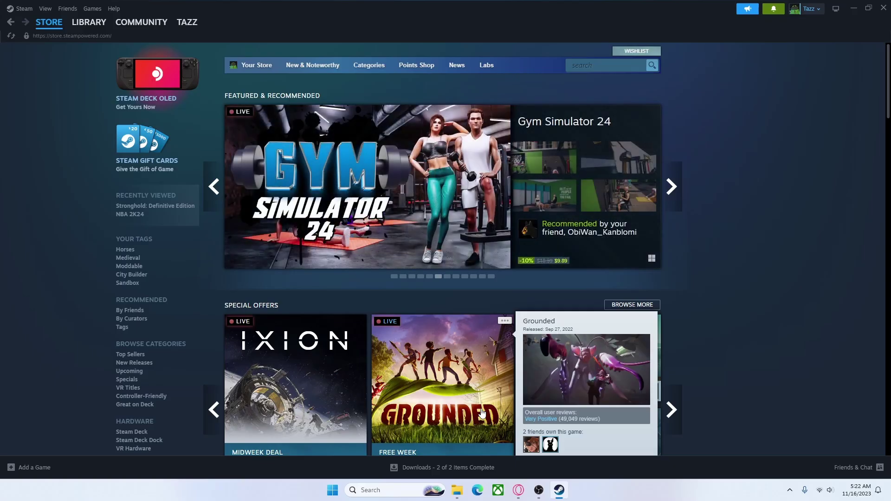
click(589, 64)
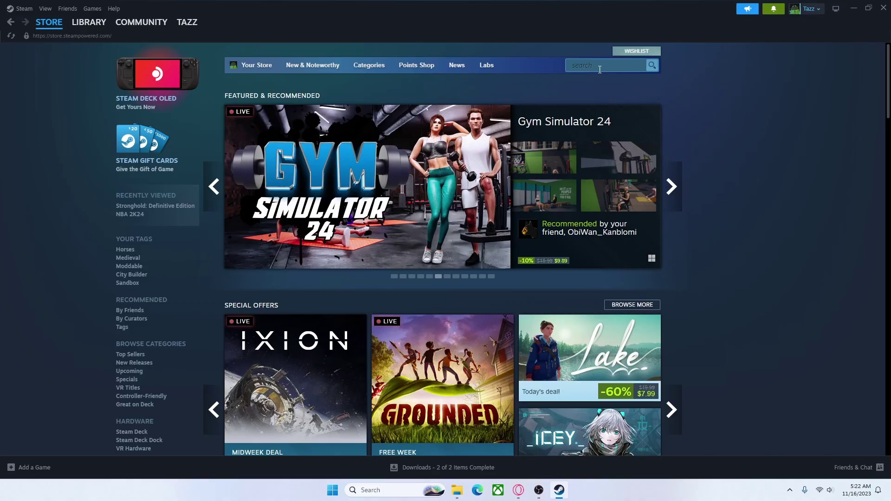
text(dagg)
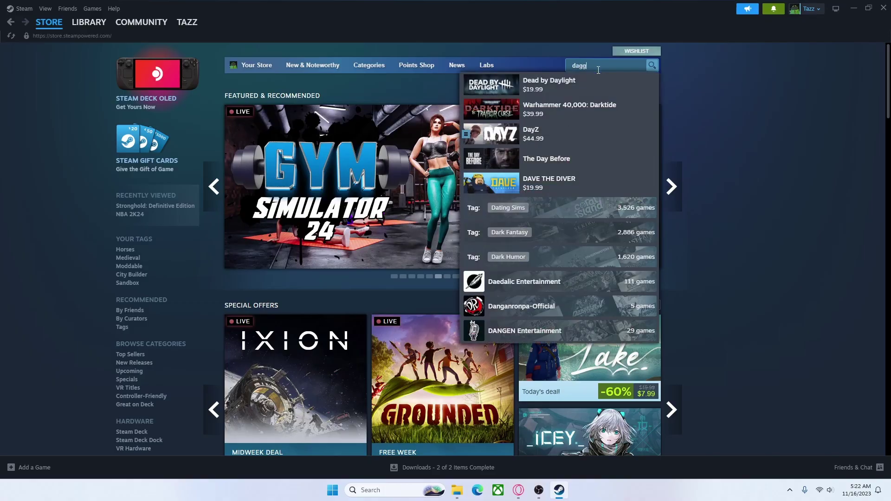
text(erfall)
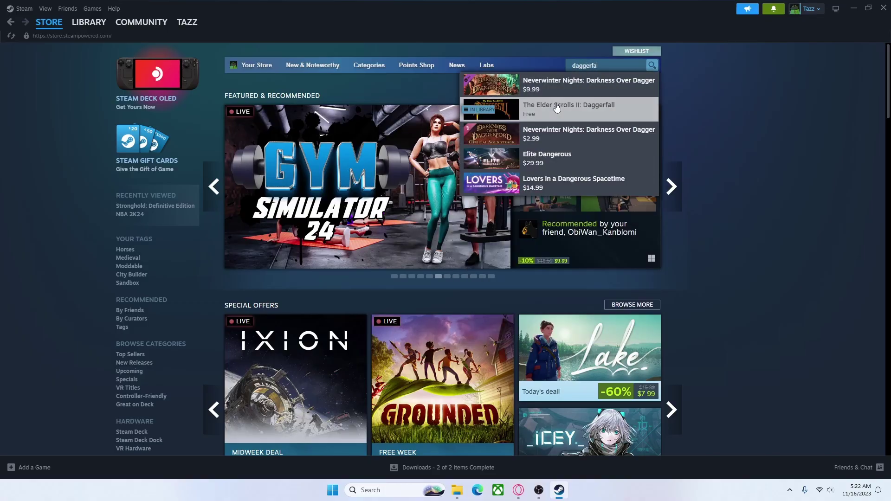
click(552, 83)
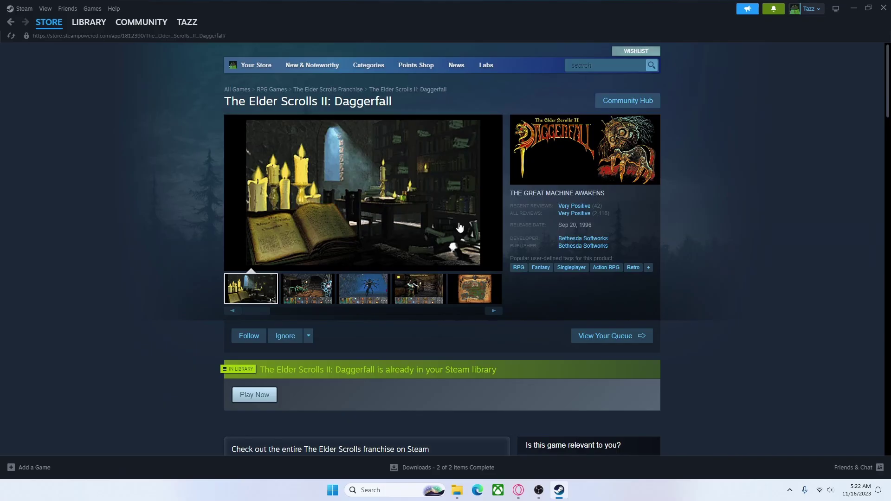
scroll(444, 232, down, 4)
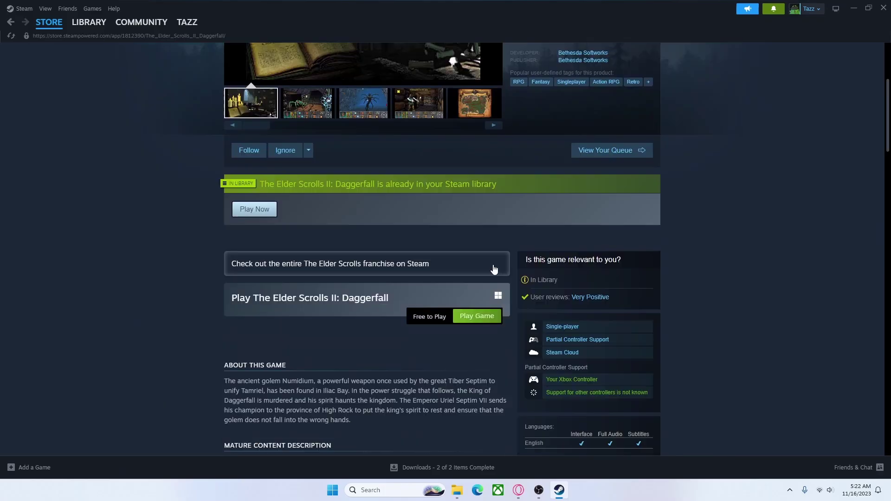
click(89, 22)
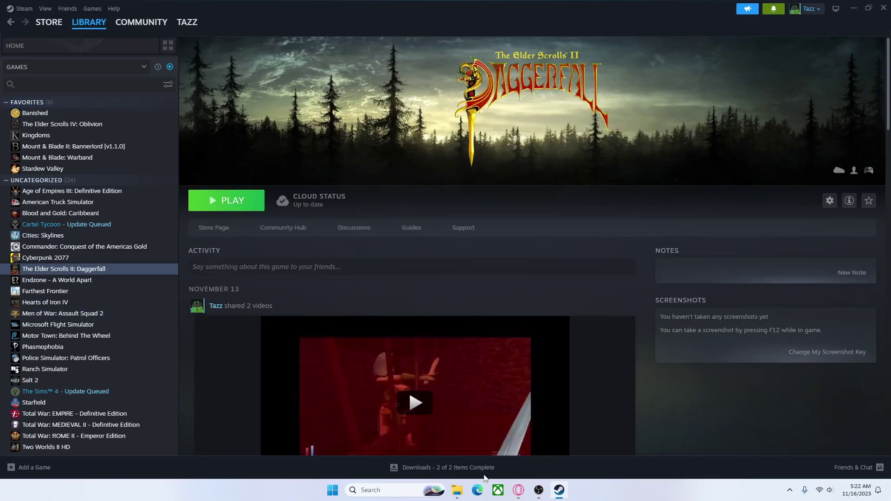
Step: Switch to the Opera browser, download dfu_windows_64bit-v0.16.1-rc.zip from the Daggerfall Unity 0.16.1 release assets, and open the archive
click(518, 490)
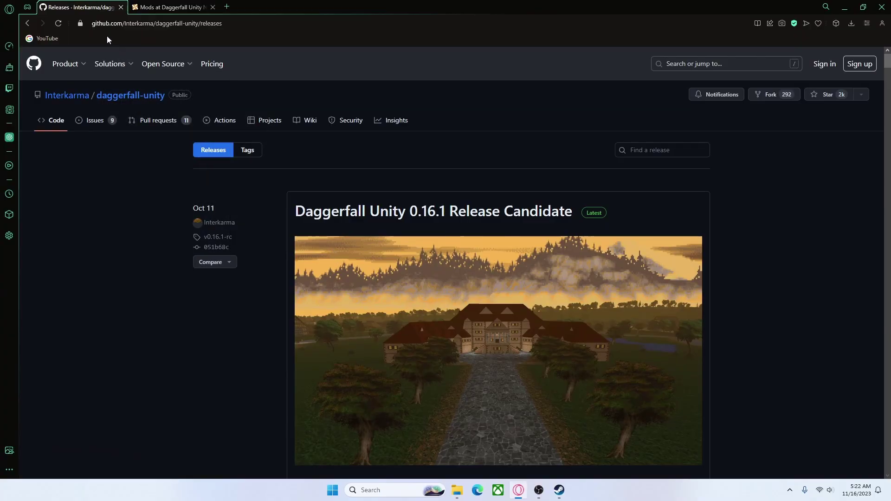
scroll(422, 237, down, 2)
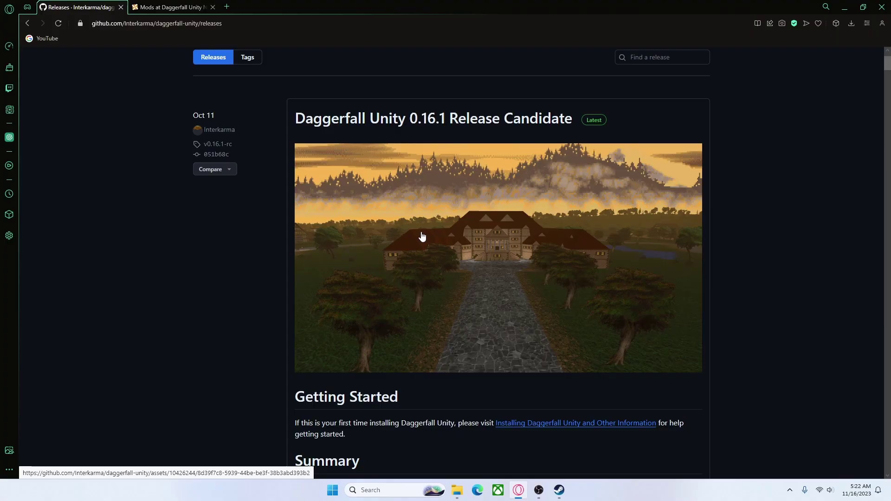
scroll(422, 236, down, 20)
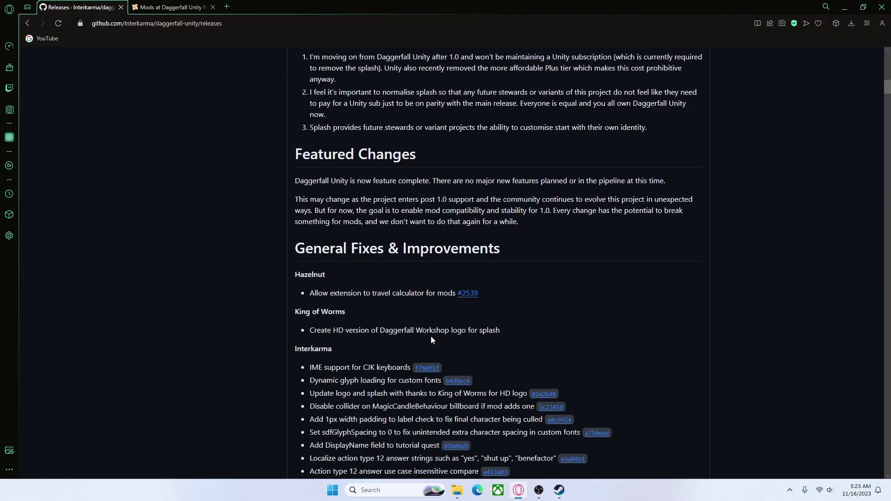
scroll(431, 337, down, 10)
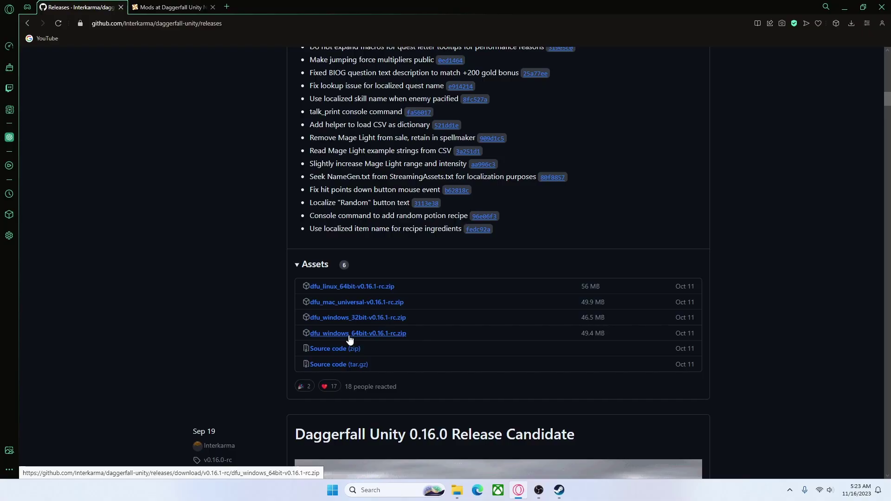
click(356, 334)
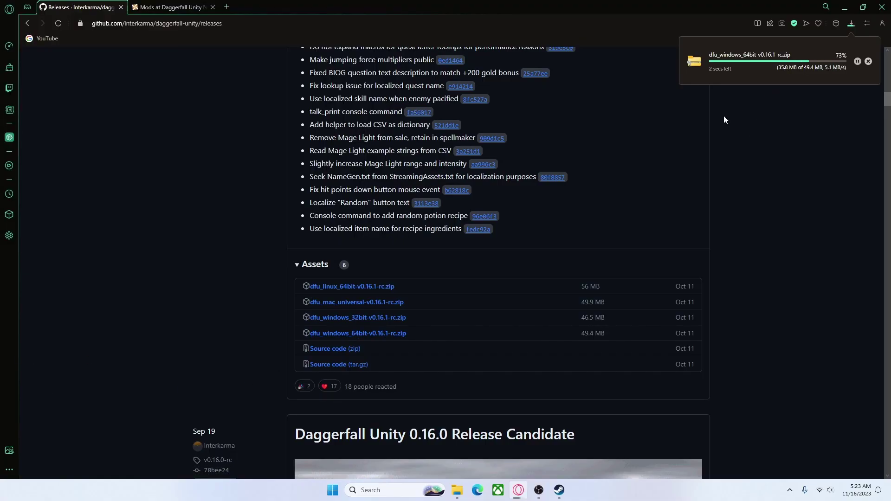
click(745, 72)
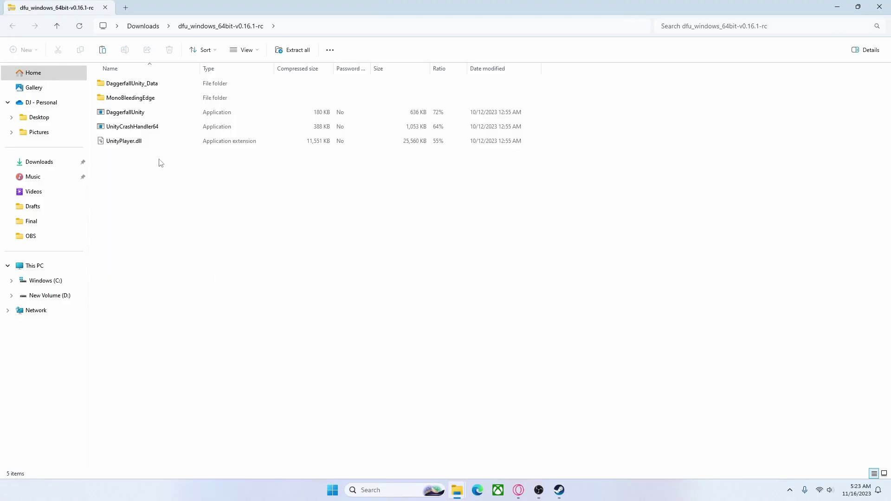
Step: Reduce the archive window from full screen and minimize the other open windows to expose the desktop
drag(157, 277, 175, 218)
click(857, 7)
click(844, 9)
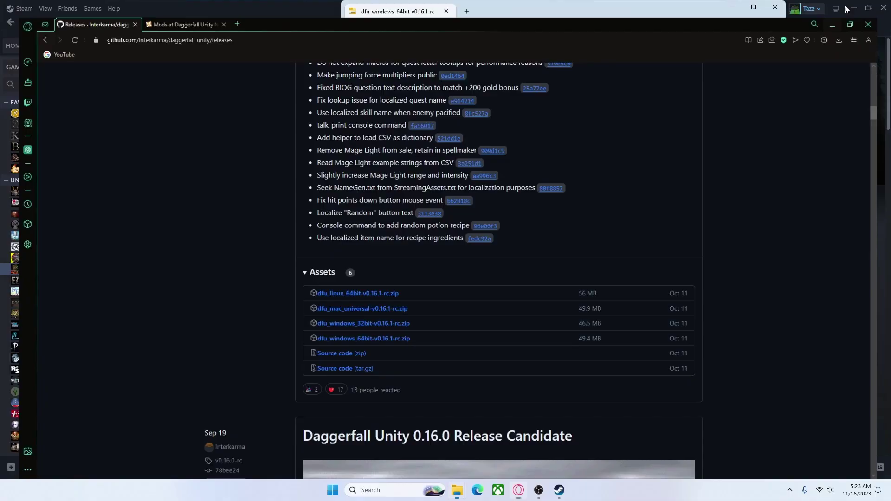
click(855, 12)
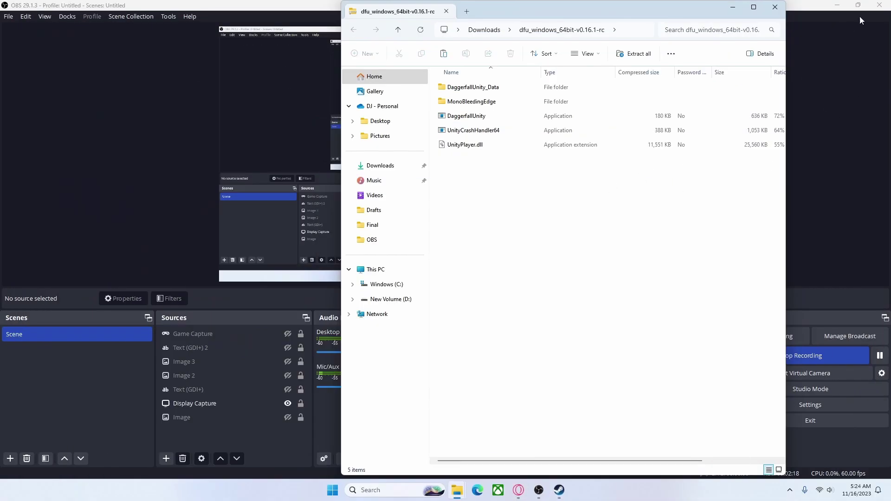
click(837, 7)
Step: Create a new desktop folder named Df unity
right_click(822, 194)
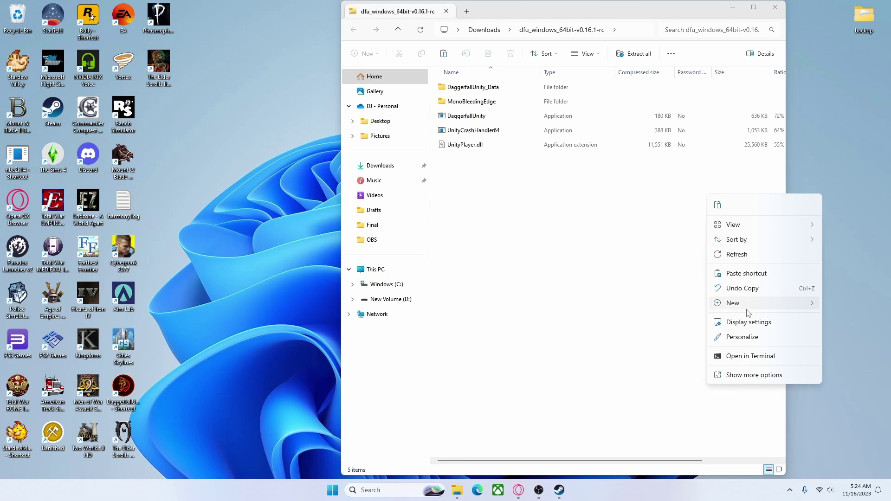
mouse_move(724, 307)
click(632, 305)
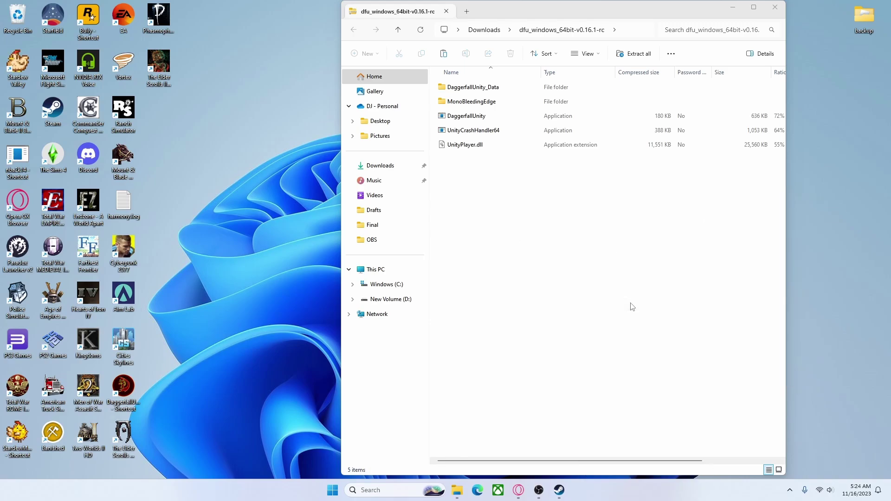
text(Df unity)
key(Return)
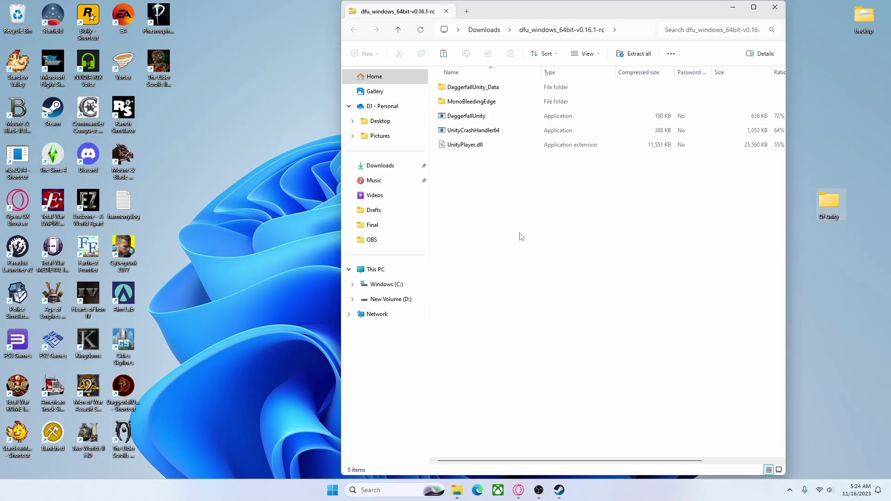
Step: Copy the archive's contents into the Df unity folder and launch DaggerfallUnity from there, allowing the unrecognized app to run
drag(519, 233, 821, 27)
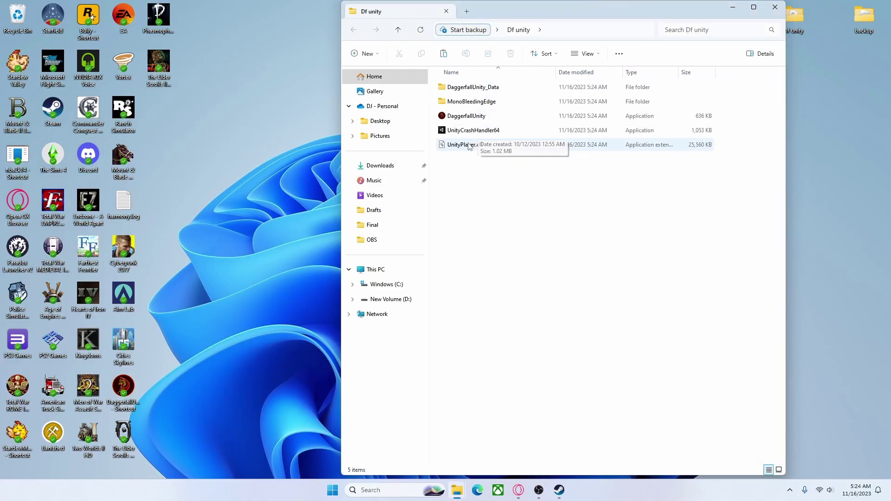
double_click(482, 117)
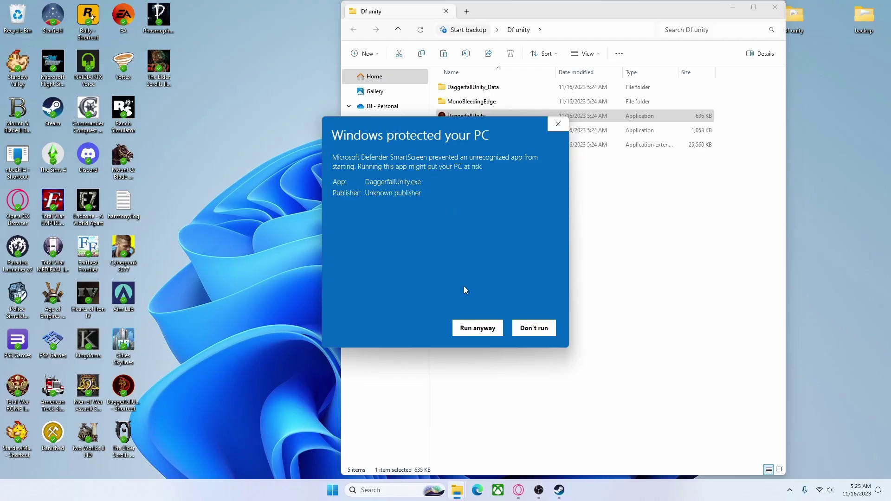
click(473, 334)
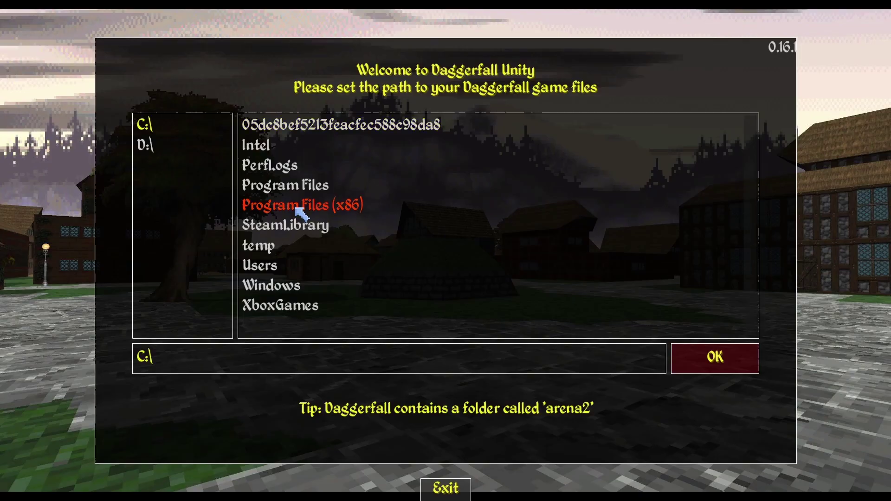
double_click(297, 207)
click(145, 145)
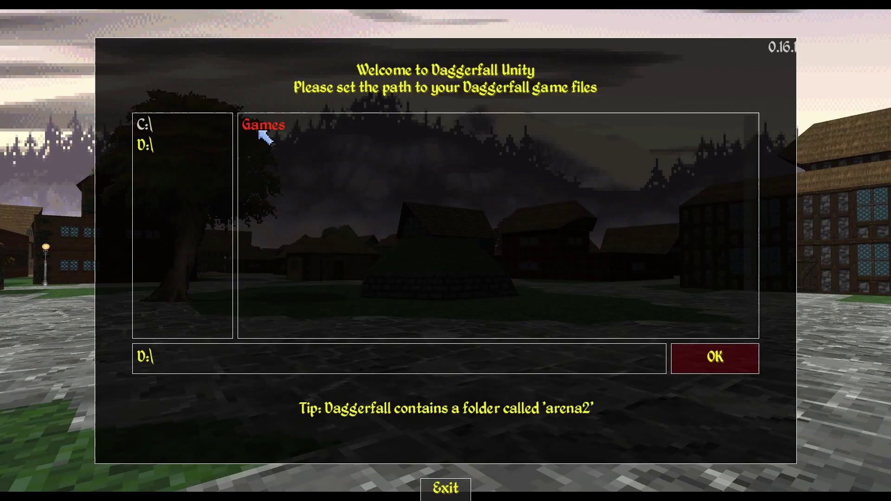
click(170, 126)
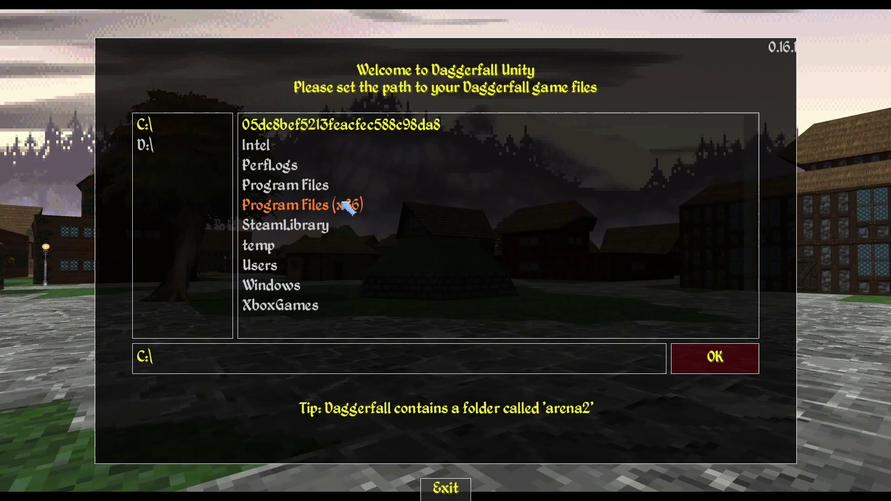
double_click(314, 207)
scroll(275, 266, down, 3)
scroll(276, 266, down, 2)
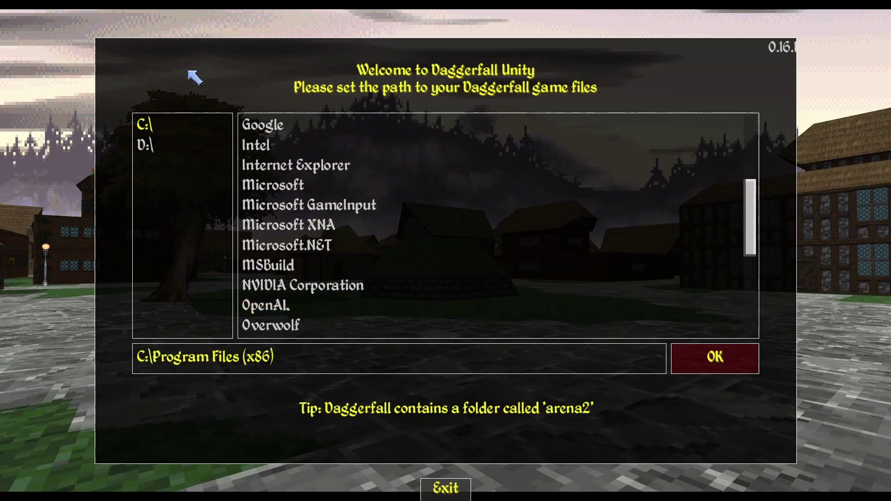
Step: Set the Daggerfall game files path to D:\Games\steamapps\common\The Elder Scrolls Daggerfall\DF\DAGGER and confirm it
click(145, 145)
double_click(260, 125)
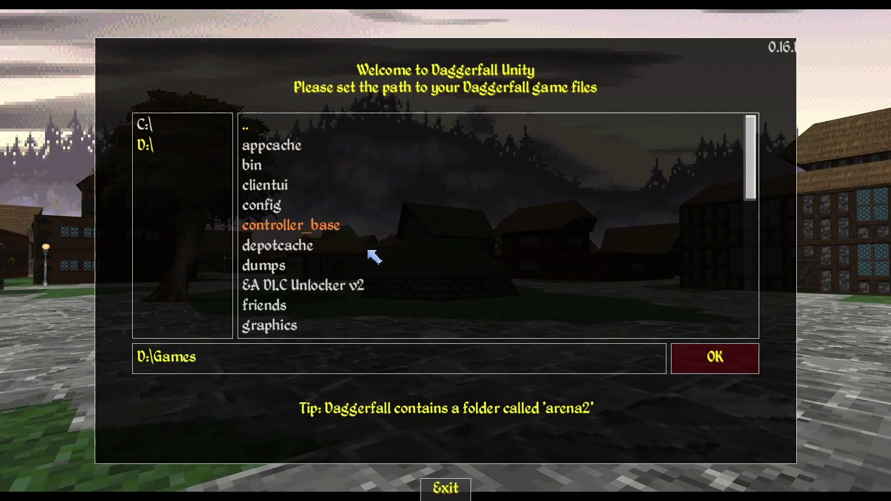
scroll(310, 297, down, 5)
scroll(319, 332, down, 2)
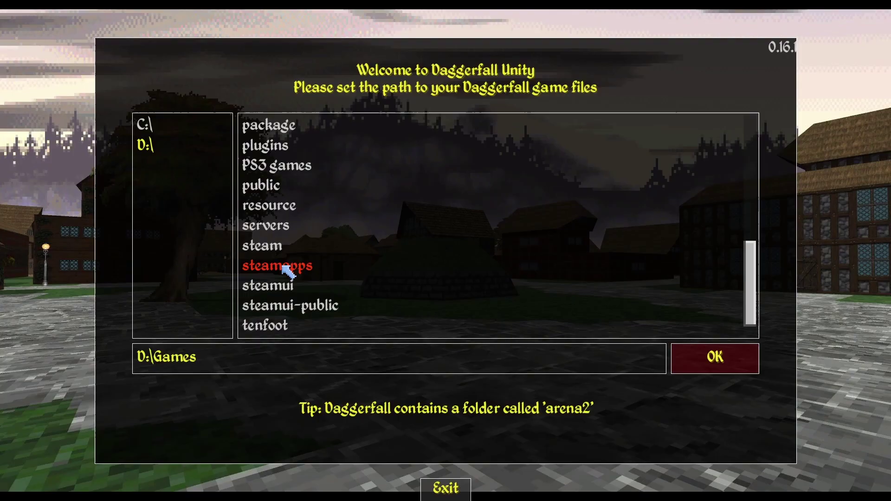
double_click(283, 265)
double_click(260, 145)
scroll(338, 302, down, 10)
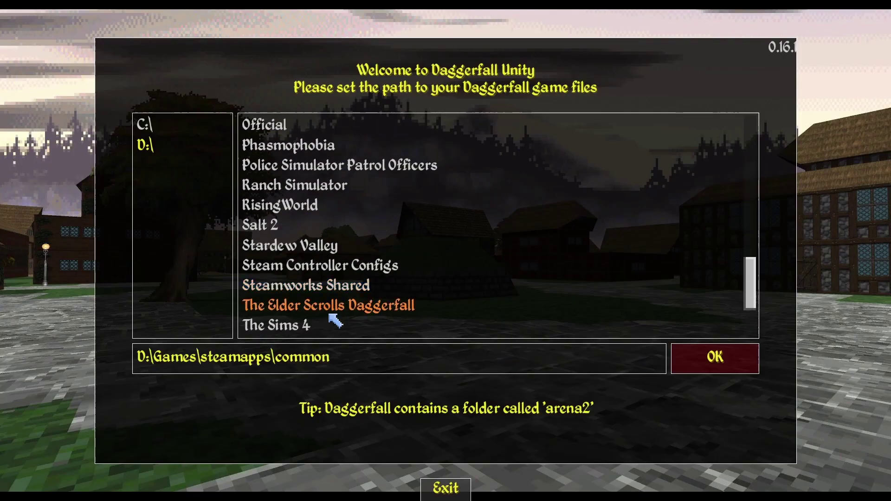
double_click(341, 305)
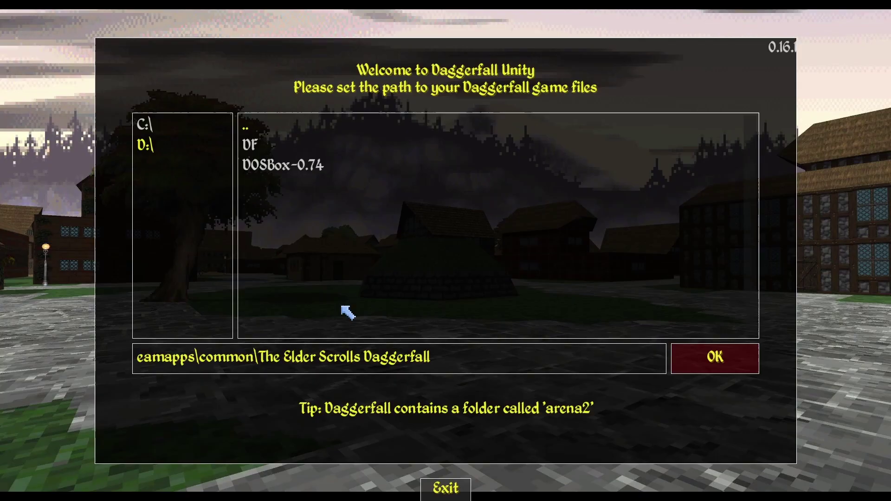
double_click(254, 147)
double_click(276, 147)
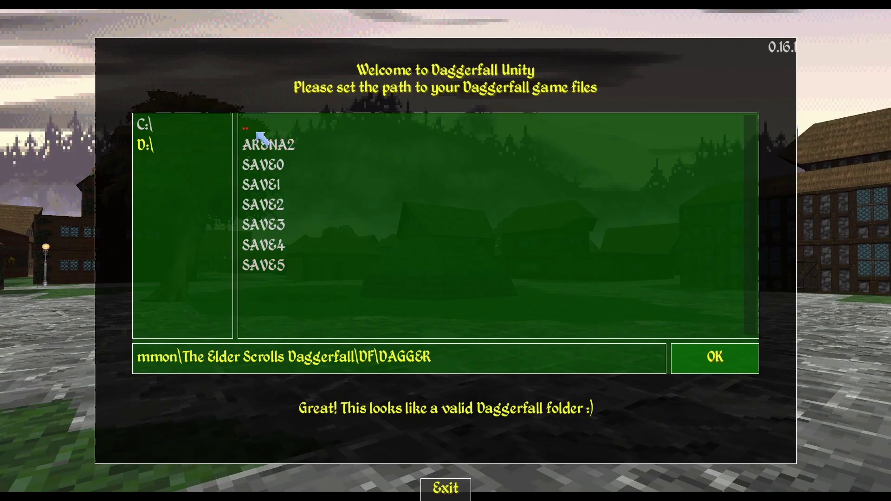
click(717, 373)
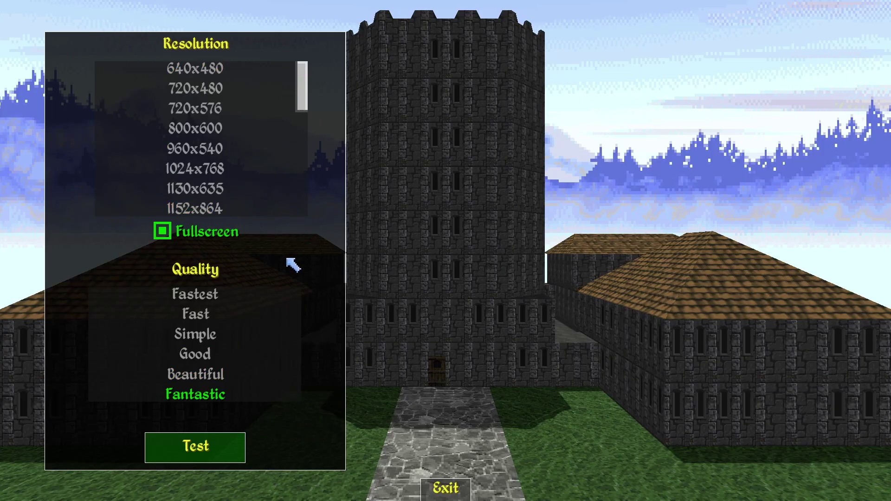
Step: Test and accept the display settings with 1920x1080 resolution, Fullscreen and Fantastic quality
scroll(250, 211, down, 7)
scroll(190, 197, down, 9)
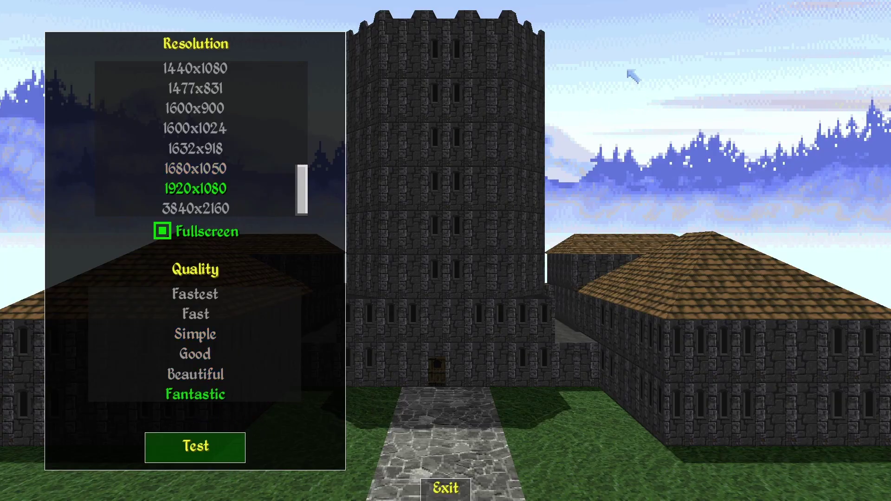
click(210, 443)
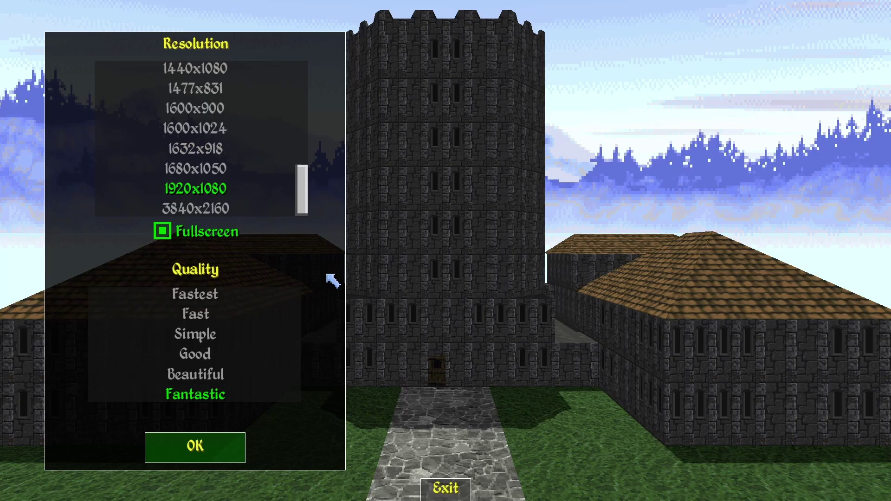
click(199, 441)
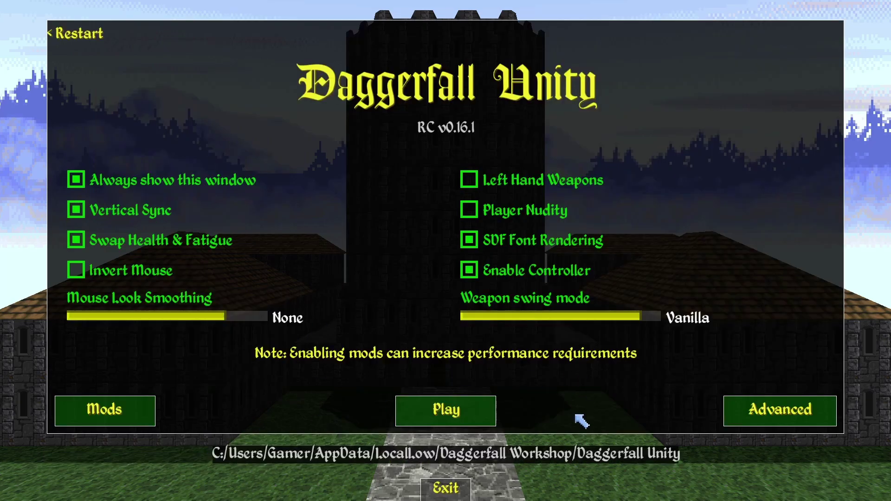
Step: View the list of found mods and return to the launch options
click(113, 414)
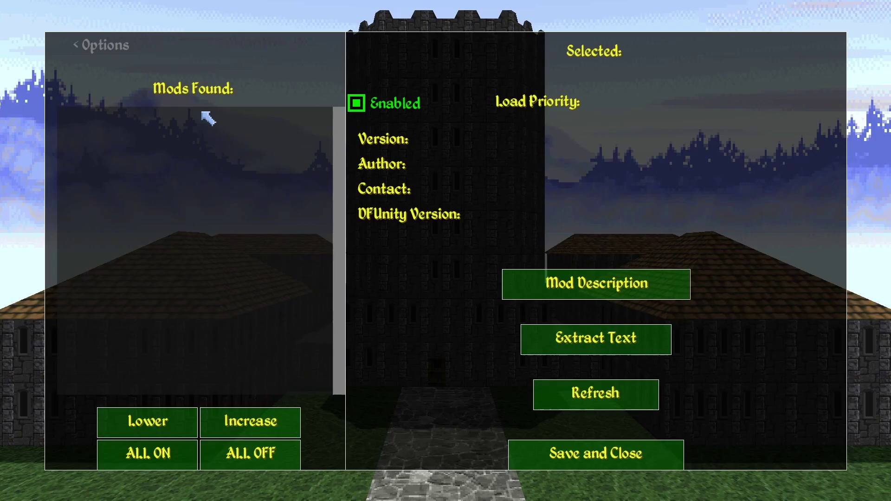
key(Escape)
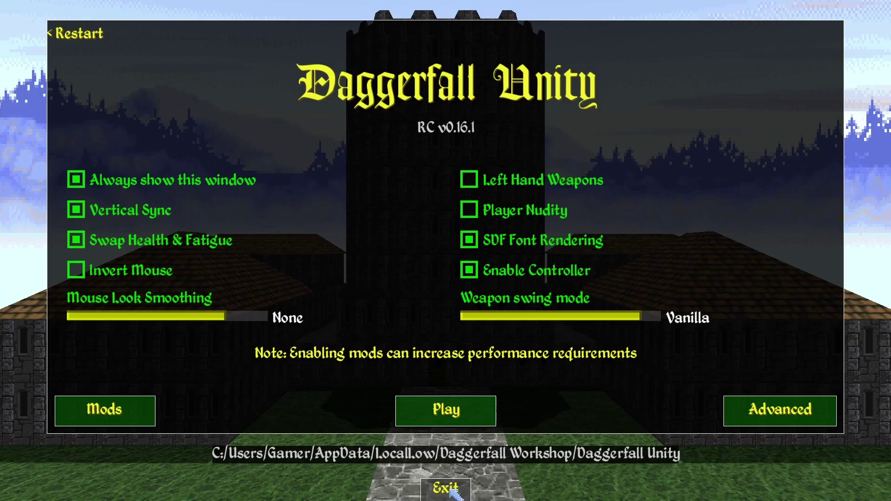
Step: Exit Daggerfall Unity, switch to the Nexus Mods list in the browser, and open the JayH's Random Little Quests mod from its second page
click(450, 490)
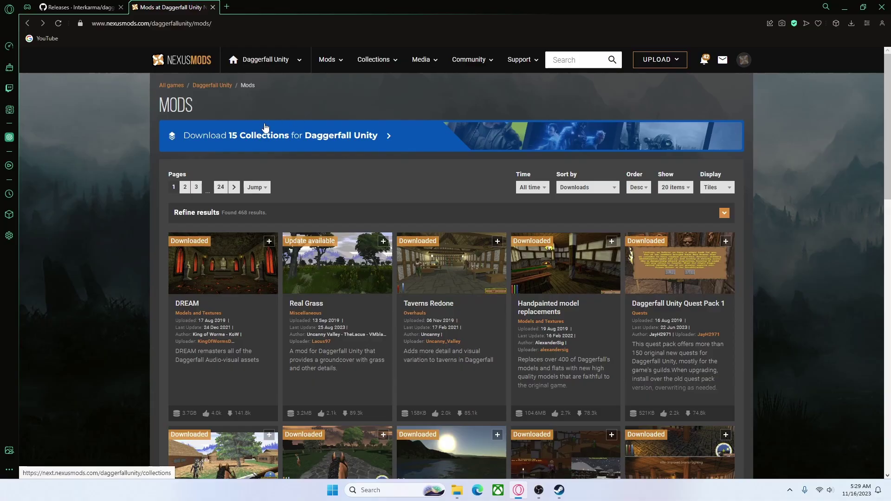
key(alt+Right)
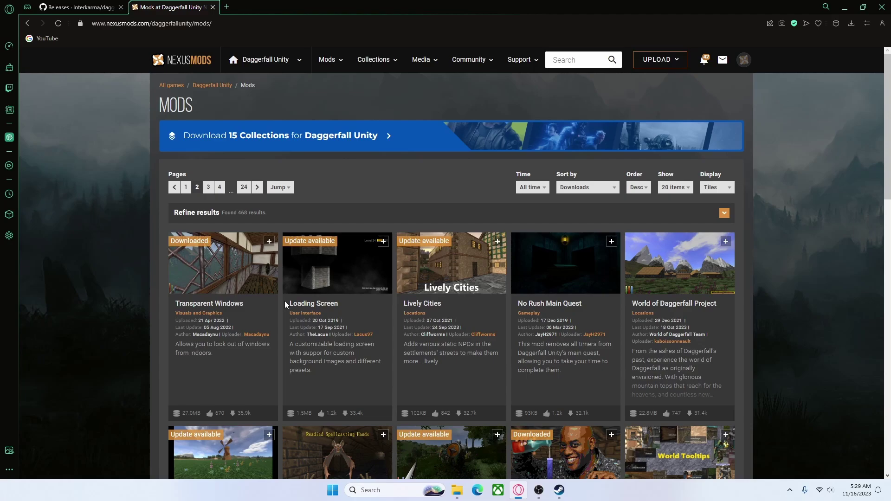
scroll(285, 300, down, 5)
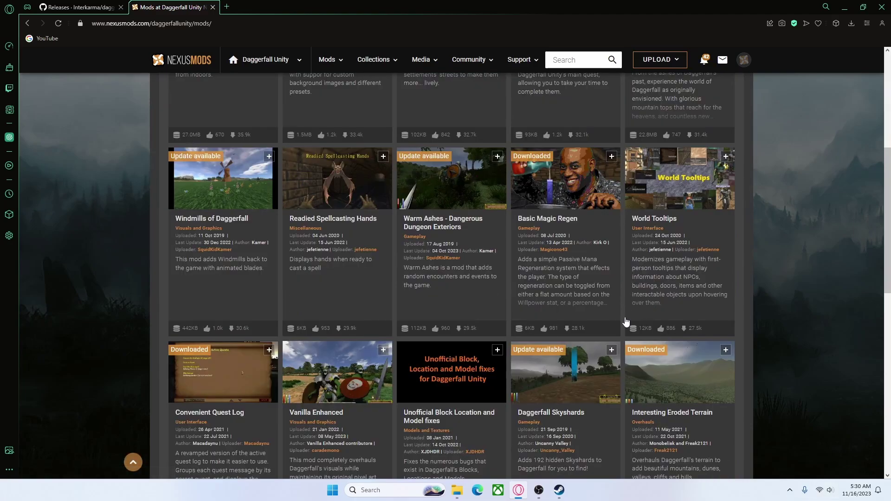
scroll(465, 265, down, 3)
click(469, 428)
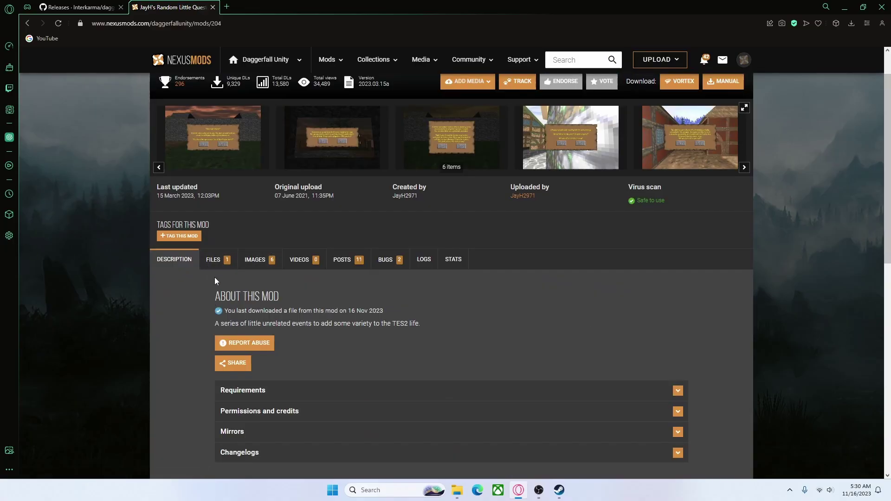
Step: Find the main Random Little Quests file among the mod's files and request its manual download
click(226, 260)
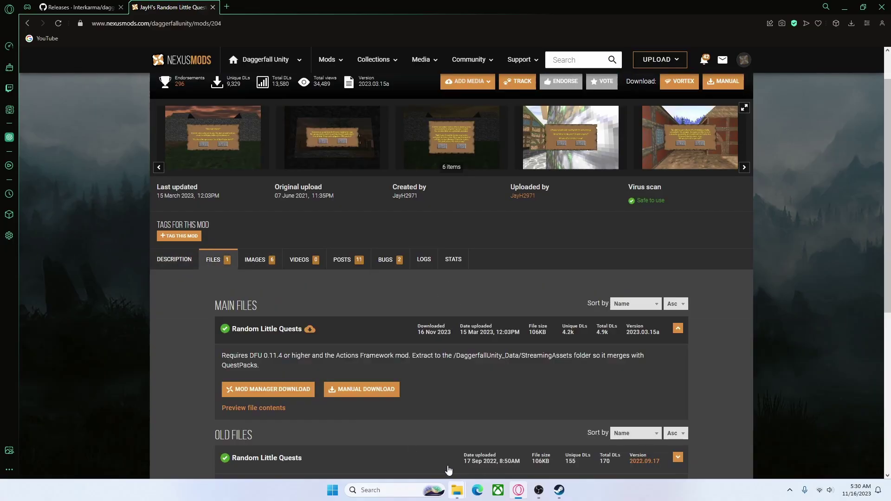
scroll(364, 214, down, 3)
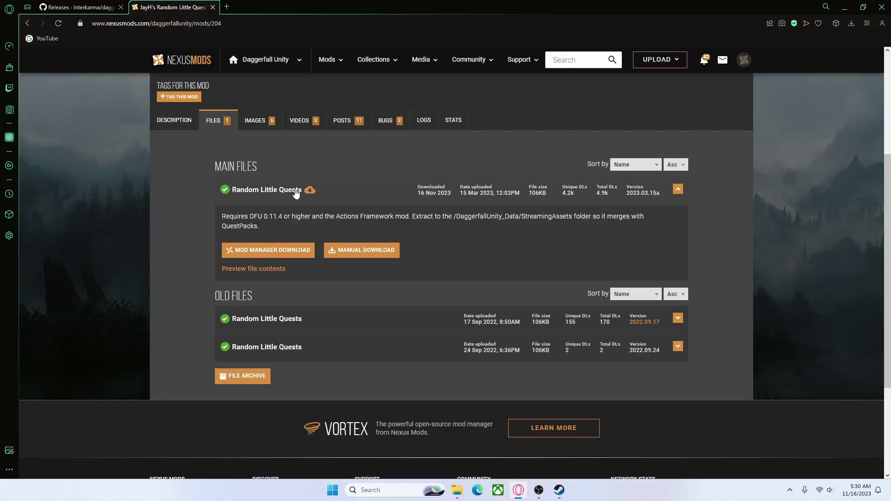
click(394, 252)
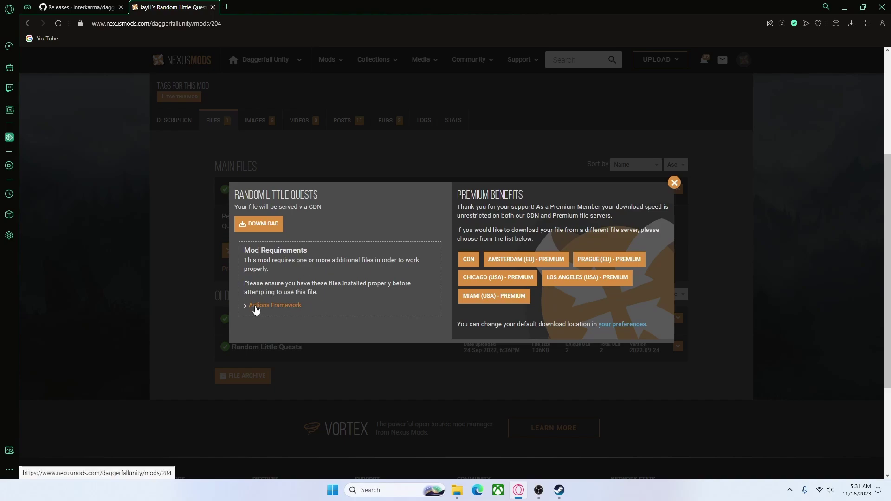
Step: Open the required Actions Framework mod in a new tab and start the manual download of Actions Framework 0.3
right_click(275, 307)
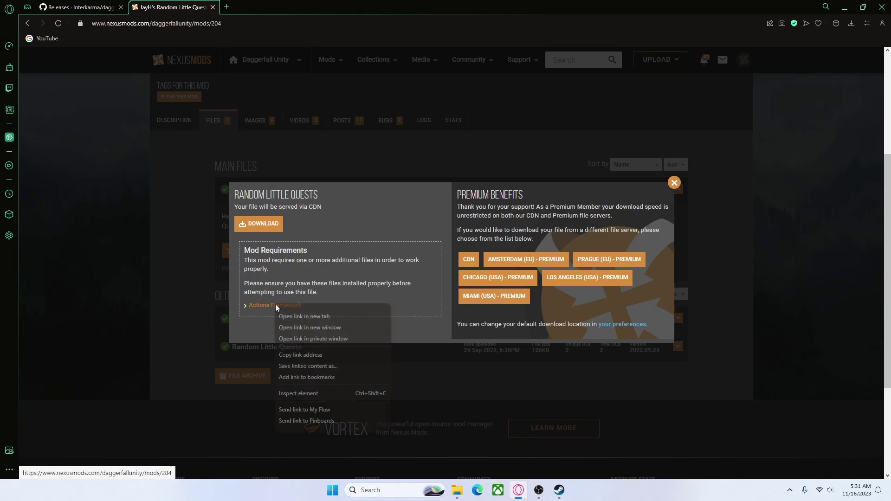
click(303, 317)
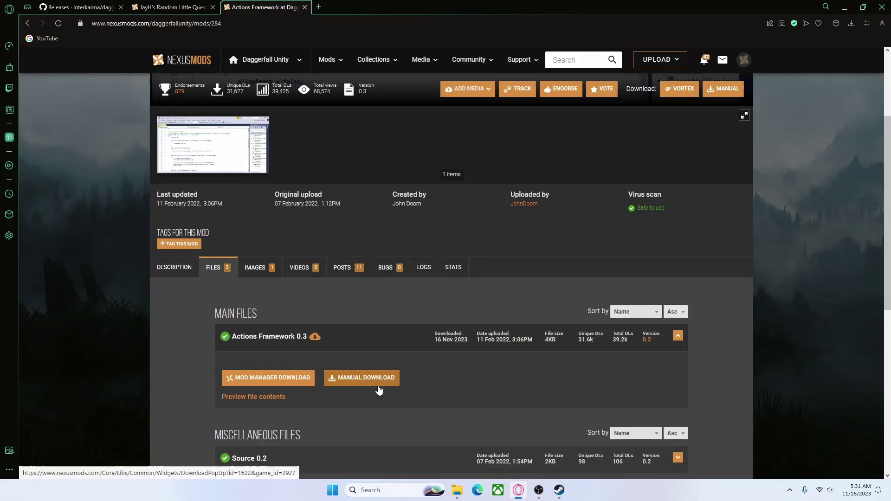
click(380, 381)
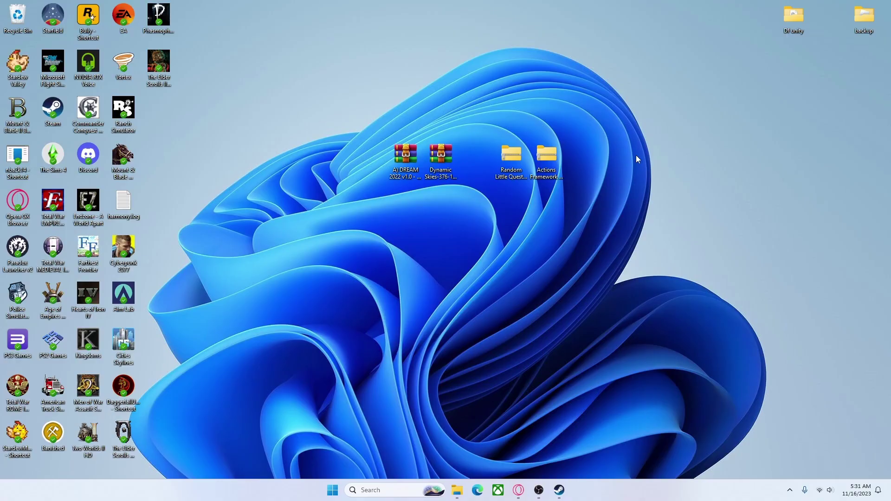
Step: Move the four mod archives together on the desktop and open the Df unity folder in a half-screen window
drag(647, 155, 378, 167)
click(500, 101)
double_click(793, 17)
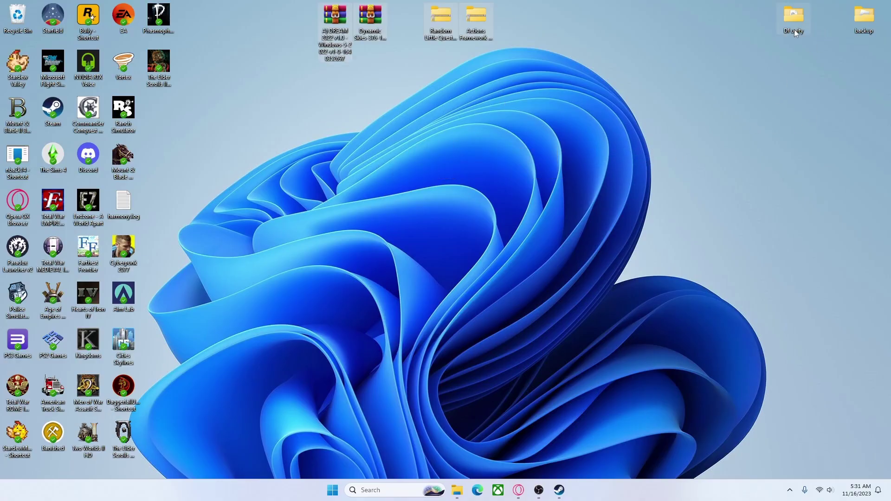
click(706, 122)
drag(569, 10, 1, 139)
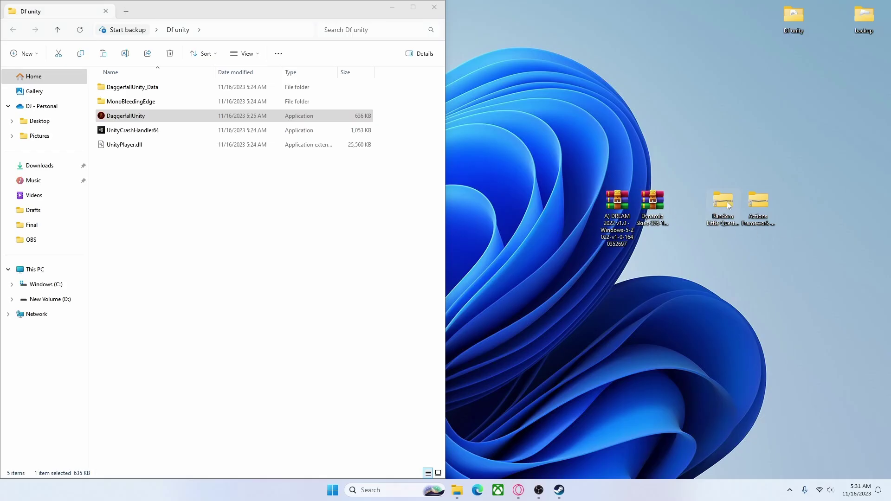
Step: Open the Random Little Quests archive and browse the Df unity folder to DaggerfallUnity_Data\StreamingAssets
drag(727, 201, 691, 112)
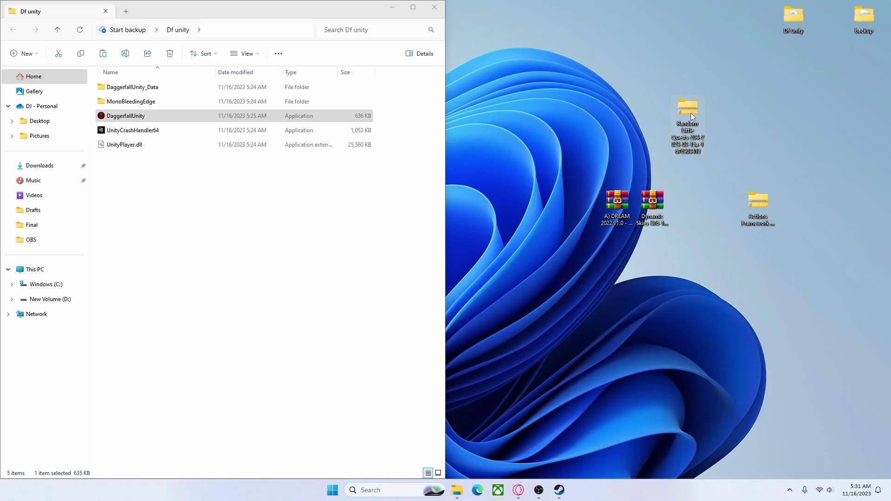
double_click(691, 113)
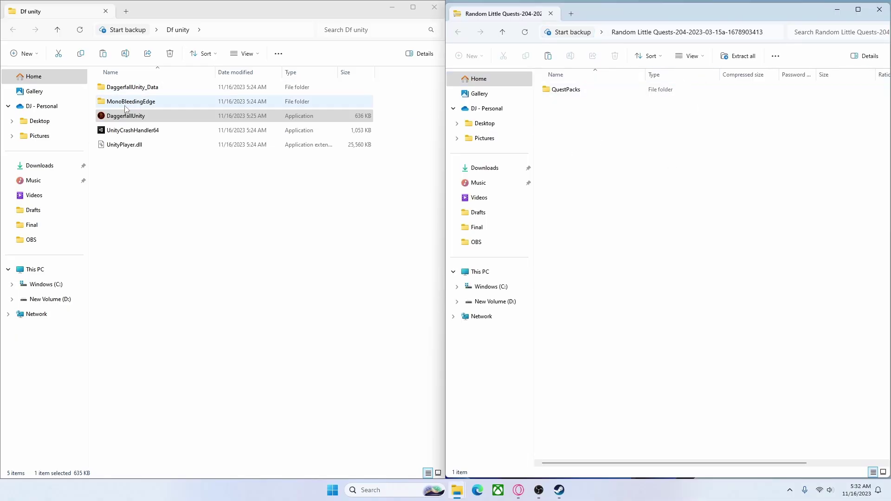
click(141, 180)
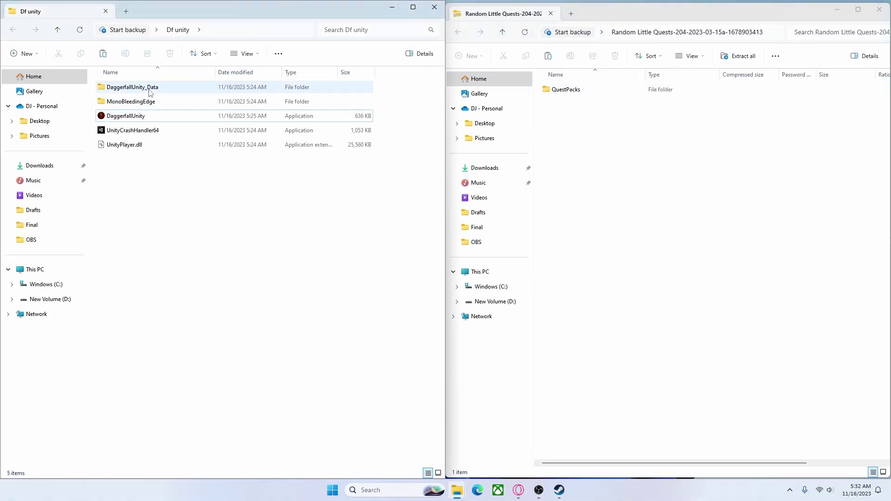
double_click(149, 89)
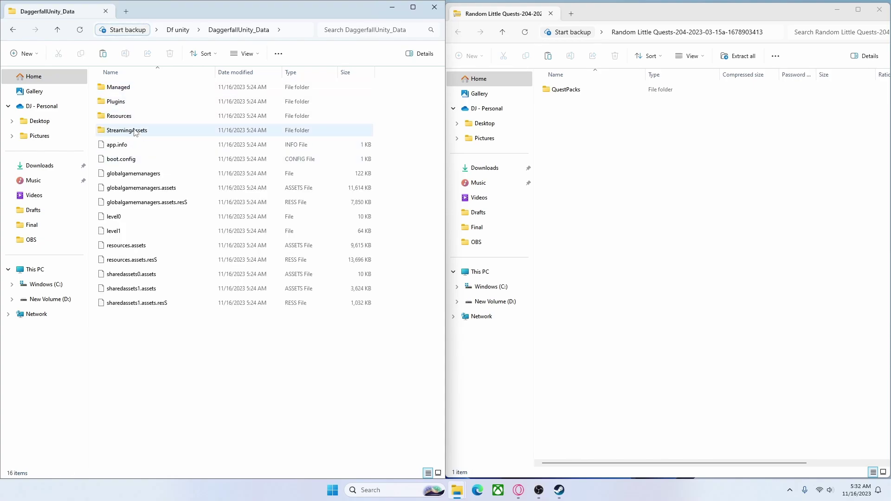
double_click(166, 132)
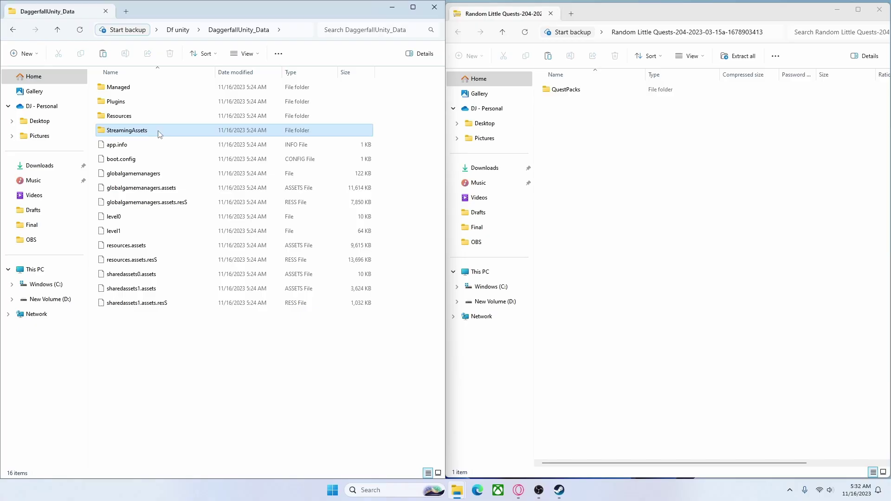
click(216, 30)
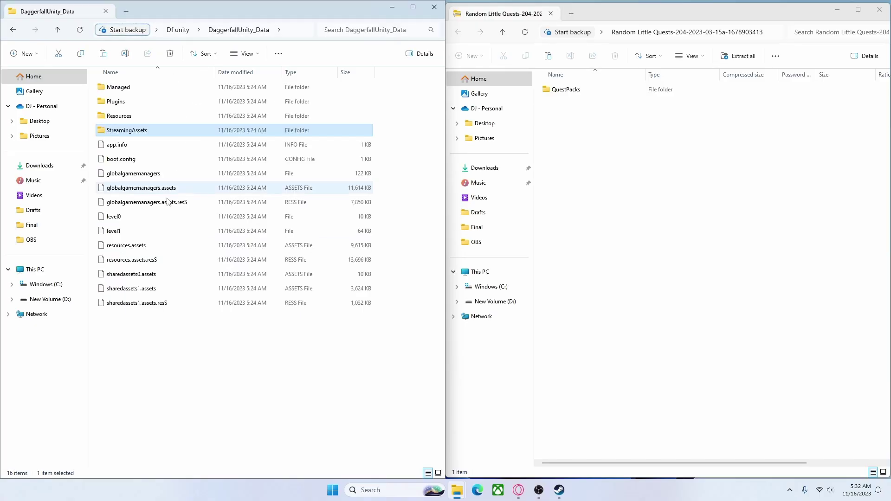
double_click(136, 131)
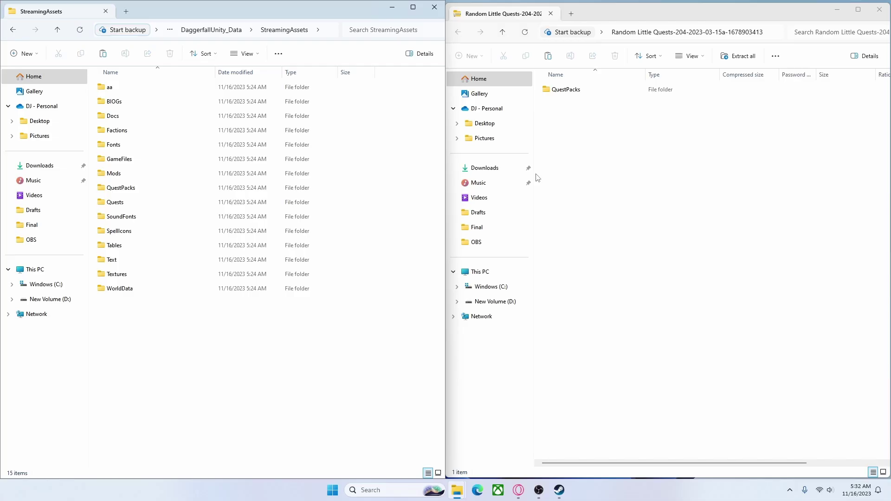
Step: Copy the JHRLQ, Locational and RLQCommoner folders from the archive's QuestPacks folder into the QuestPacks folder under StreamingAssets
click(580, 98)
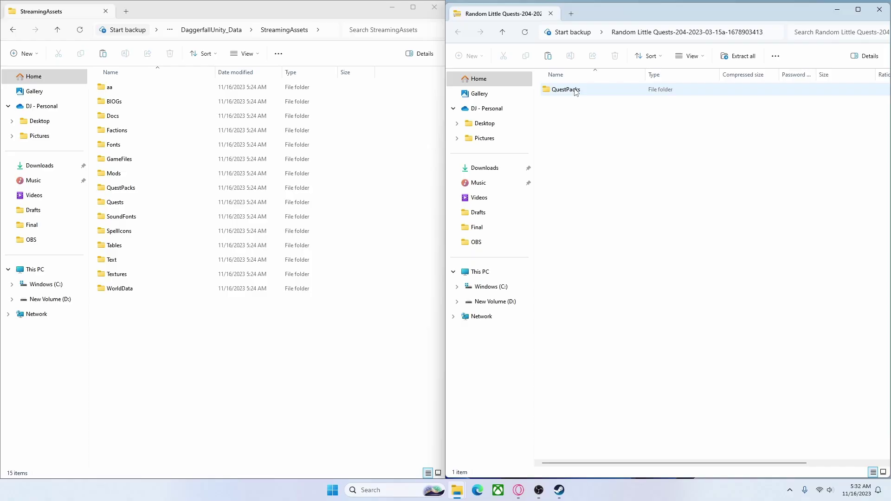
double_click(569, 90)
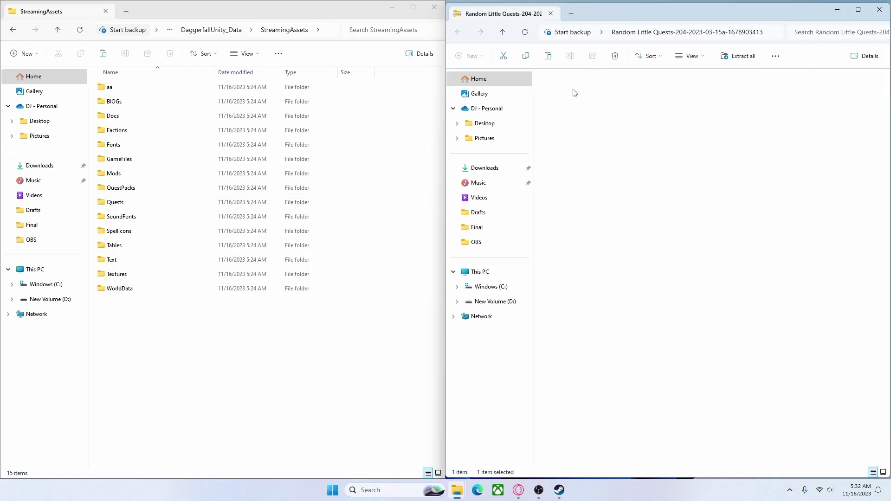
double_click(120, 187)
drag(613, 132, 232, 186)
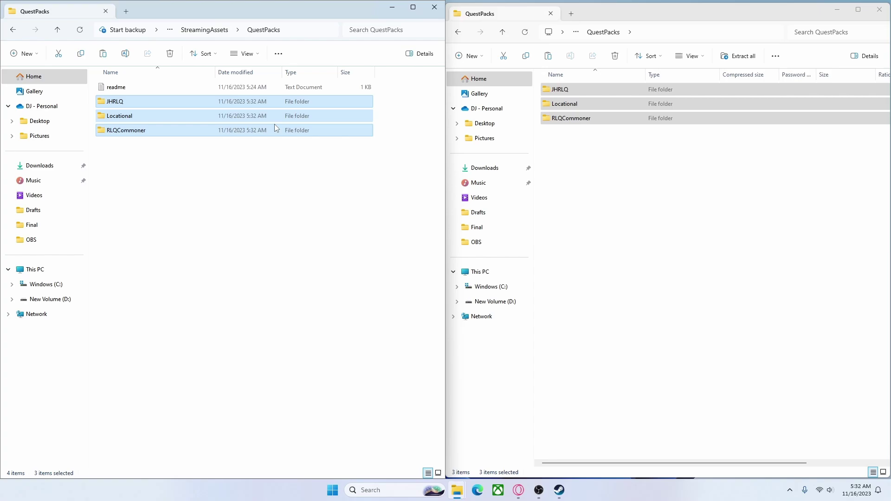
Step: Delete the readme file from the game's QuestPacks folder and close the Random Little Quests archive window
click(205, 158)
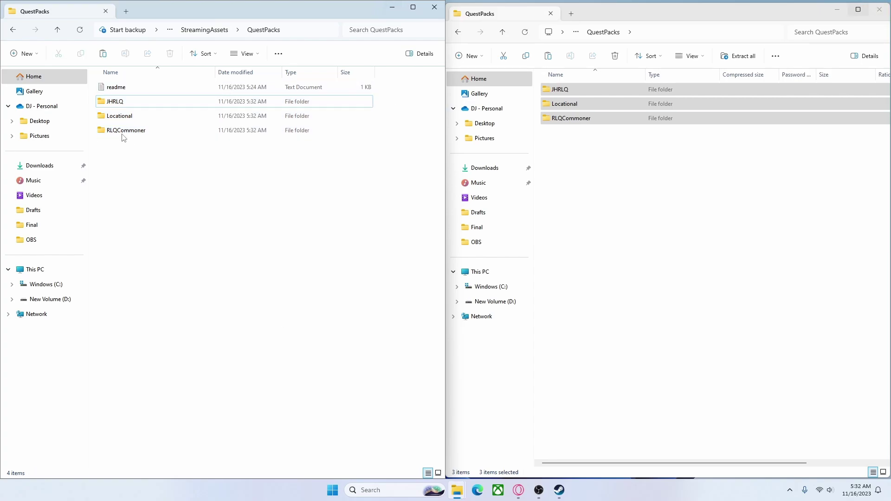
click(123, 89)
right_click(124, 89)
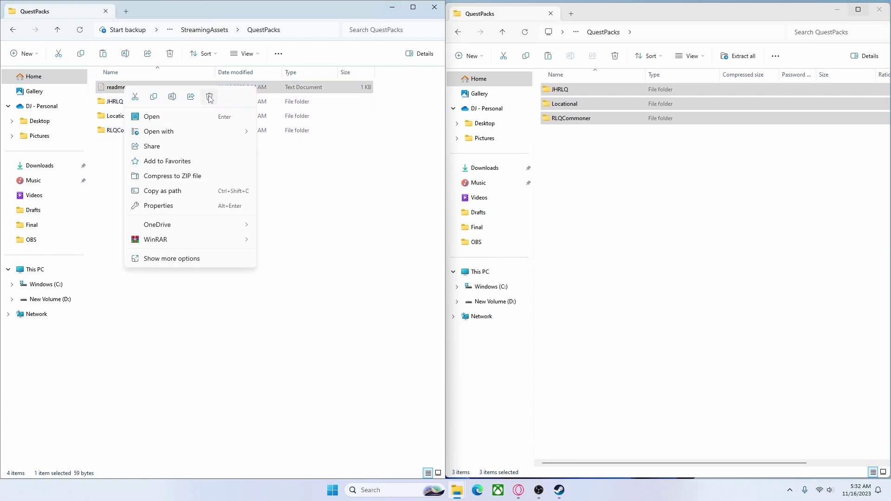
click(208, 95)
drag(135, 178, 131, 85)
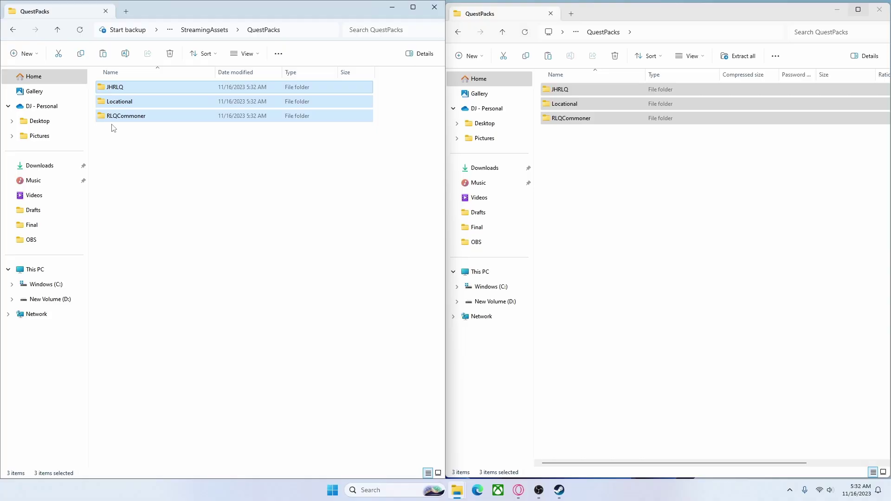
click(879, 10)
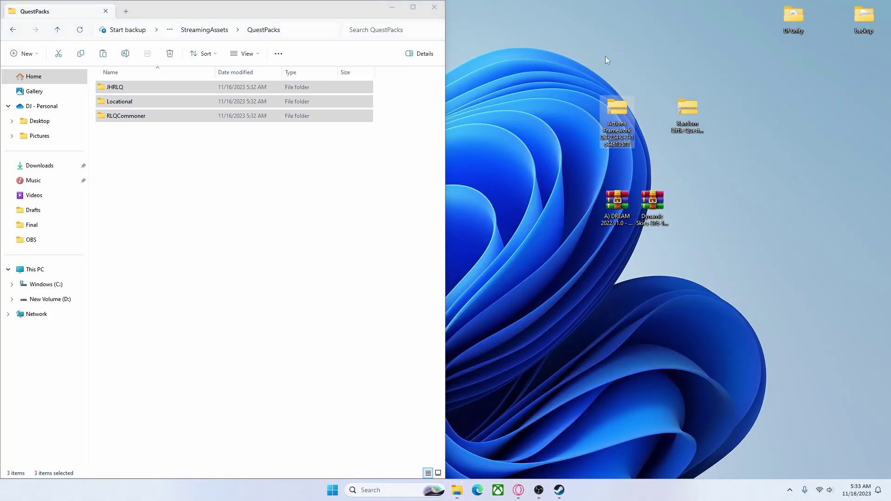
Step: Set the Random Little Quests archive apart on the desktop and open the Actions Framework archive beside the QuestPacks folder window
drag(722, 116, 663, 118)
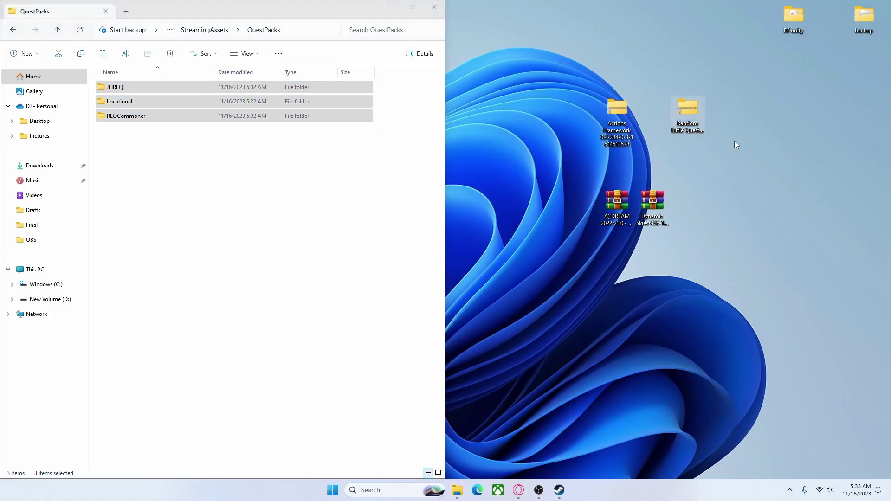
double_click(618, 117)
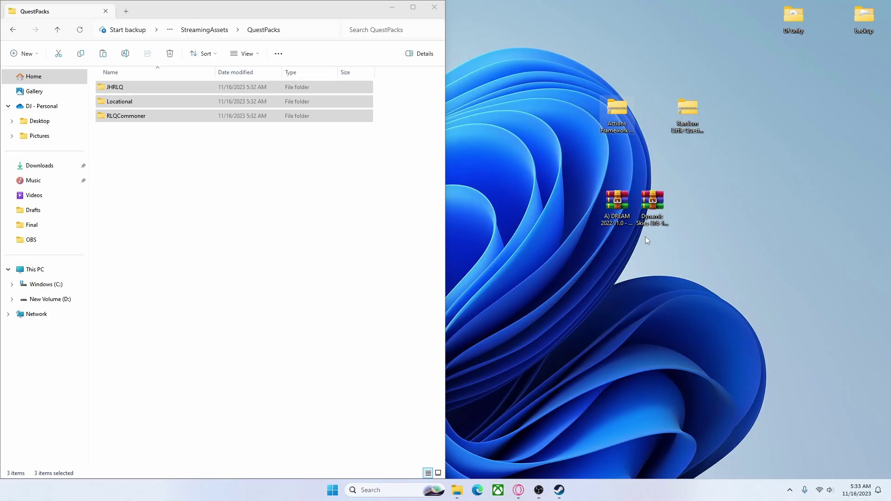
click(366, 215)
click(365, 215)
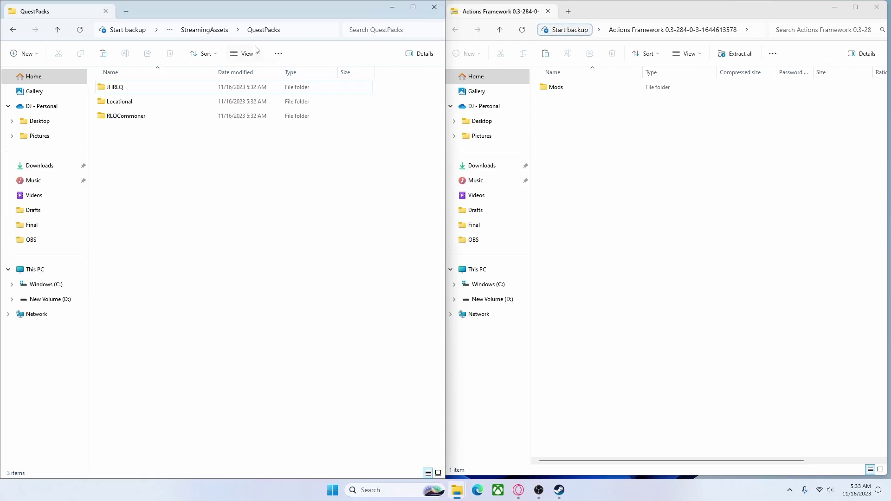
Step: Copy actions.dfmod from the Actions Framework archive's Mods folder into StreamingAssets\Mods and close the archive window
click(201, 30)
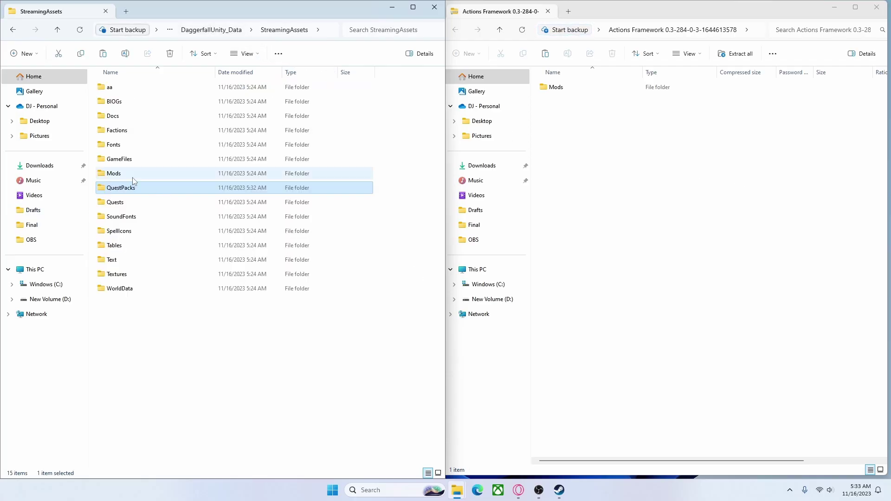
click(113, 175)
double_click(113, 174)
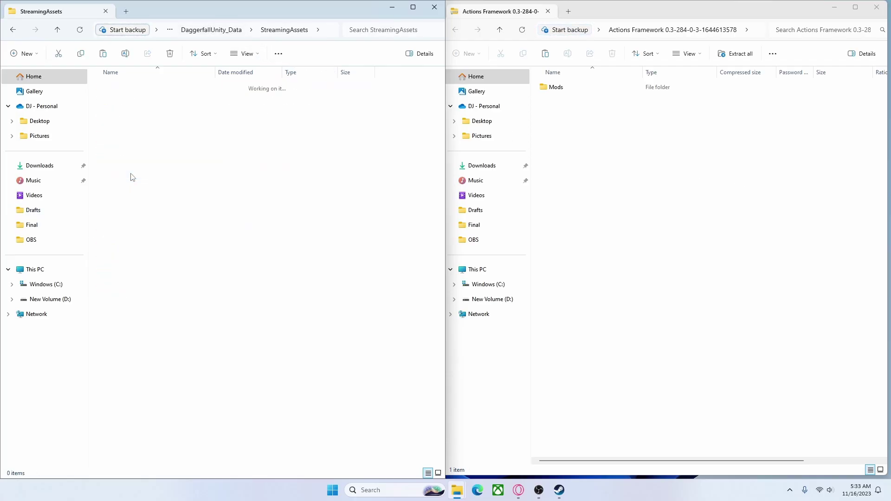
double_click(572, 90)
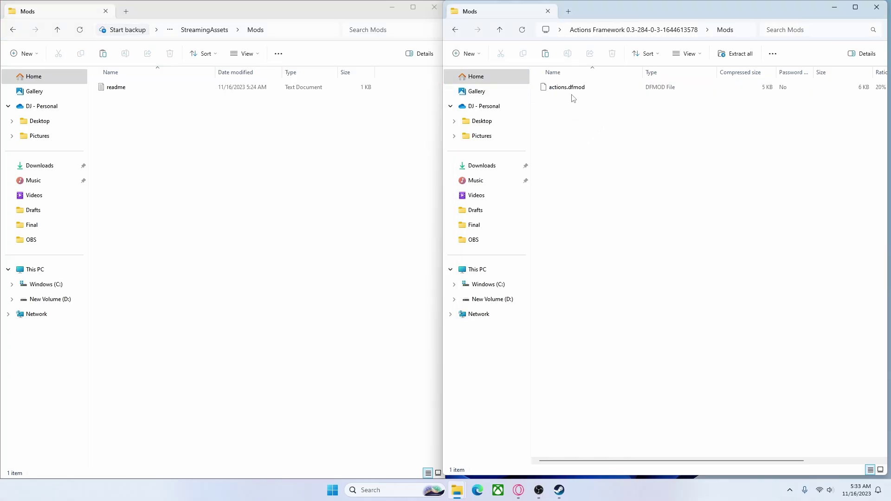
drag(590, 99, 221, 181)
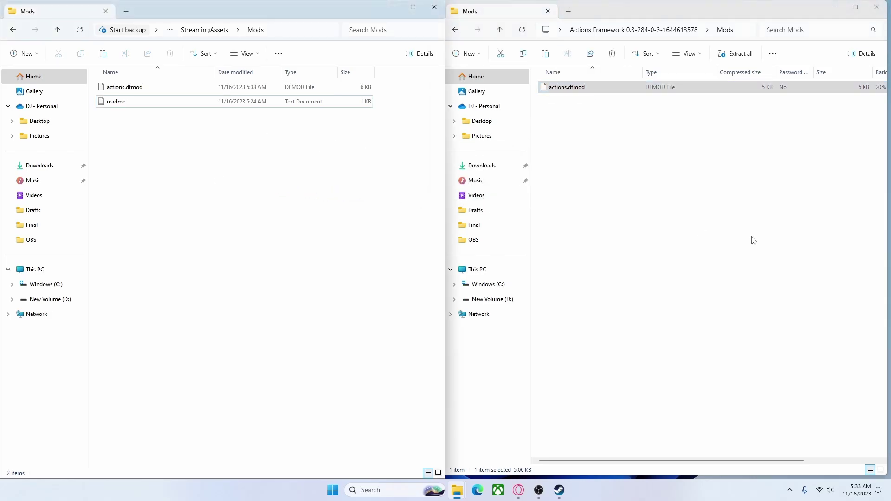
click(884, 3)
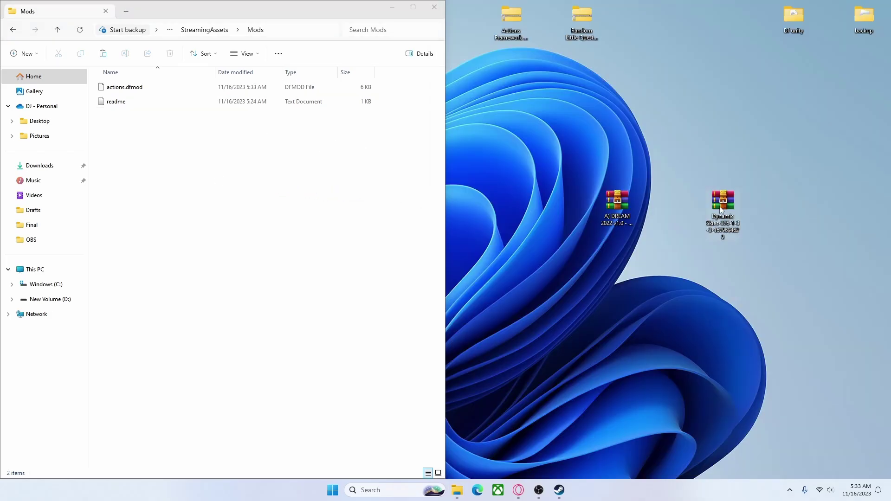
Step: Copy dynamic skies.dfmod from the Dynamic Skies archive's Mods folder into StreamingAssets\Mods
double_click(723, 206)
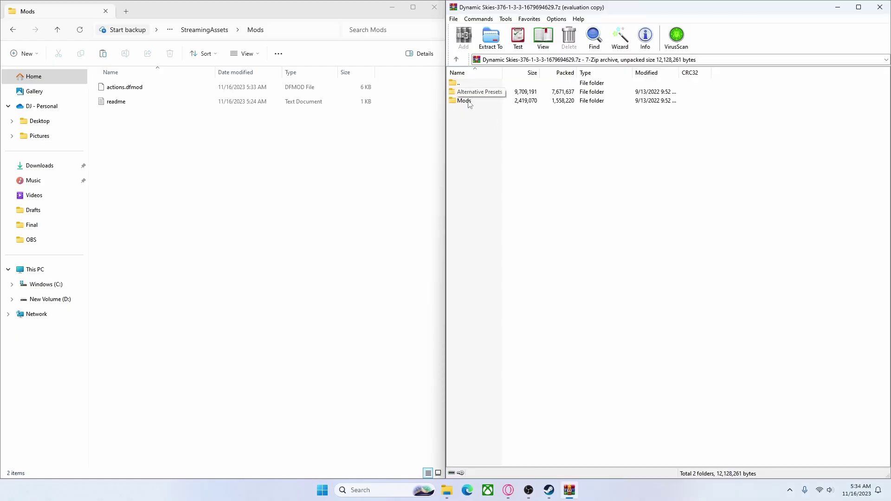
click(205, 30)
click(466, 101)
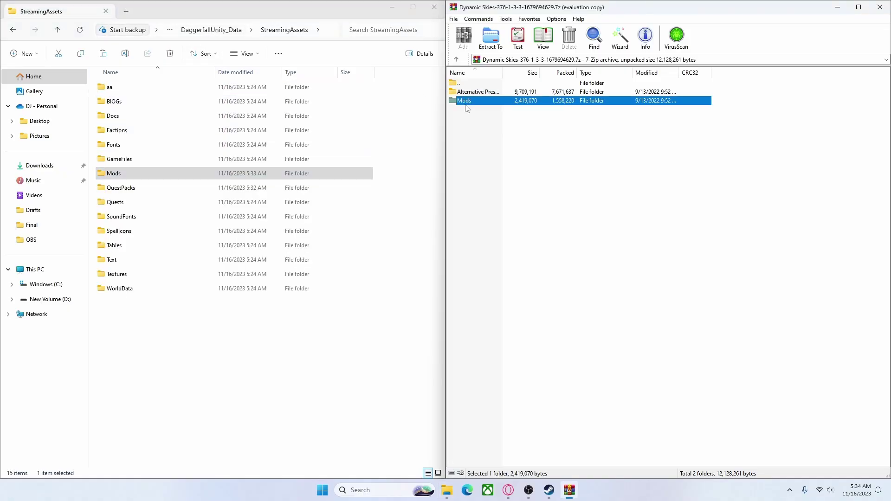
double_click(466, 101)
drag(484, 92, 348, 101)
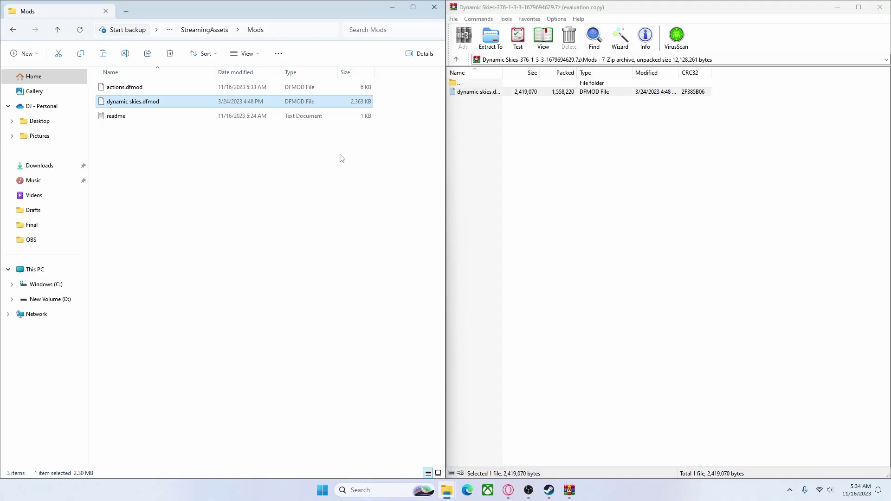
Step: Examine the Alternative Presets folder in the Dynamic Skies archive and close the archive window
double_click(457, 84)
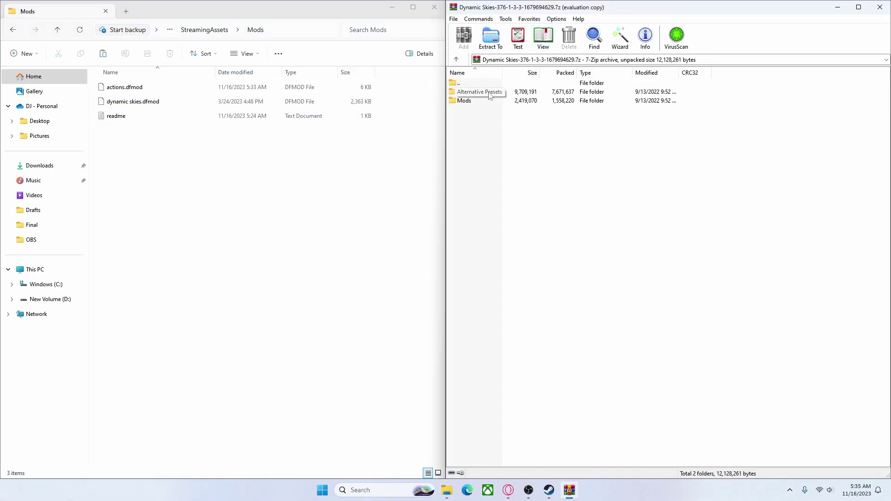
double_click(489, 95)
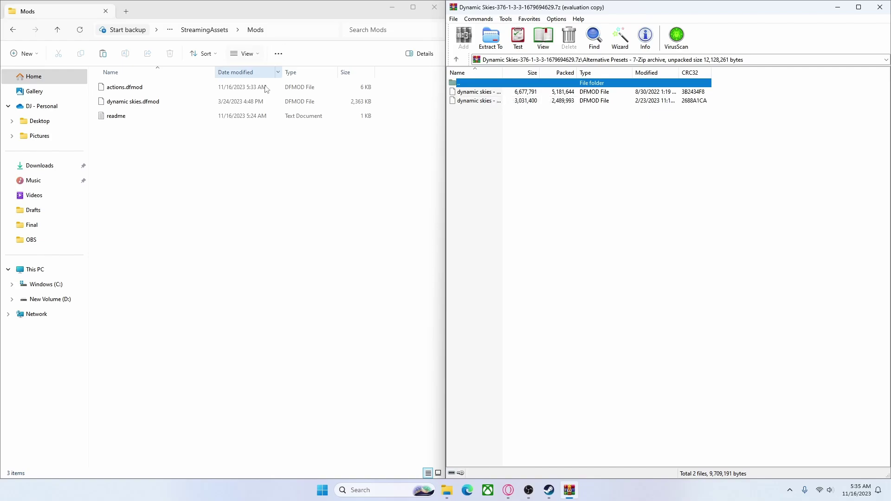
double_click(461, 85)
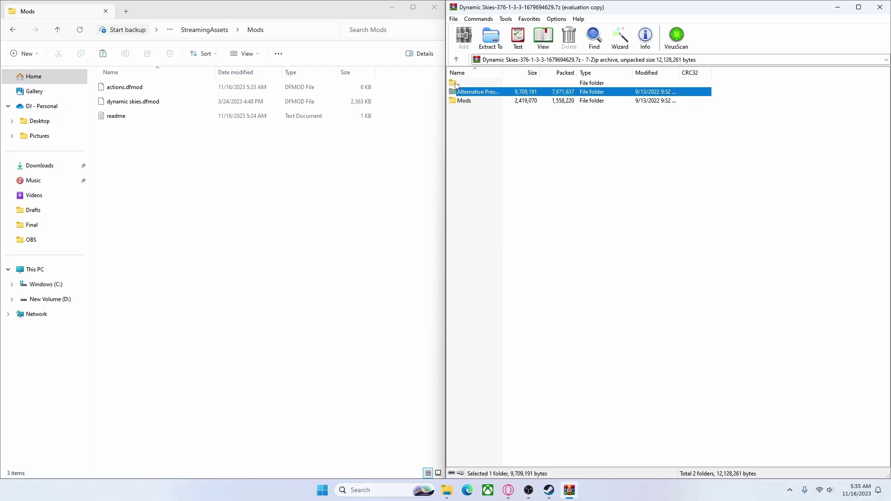
click(473, 101)
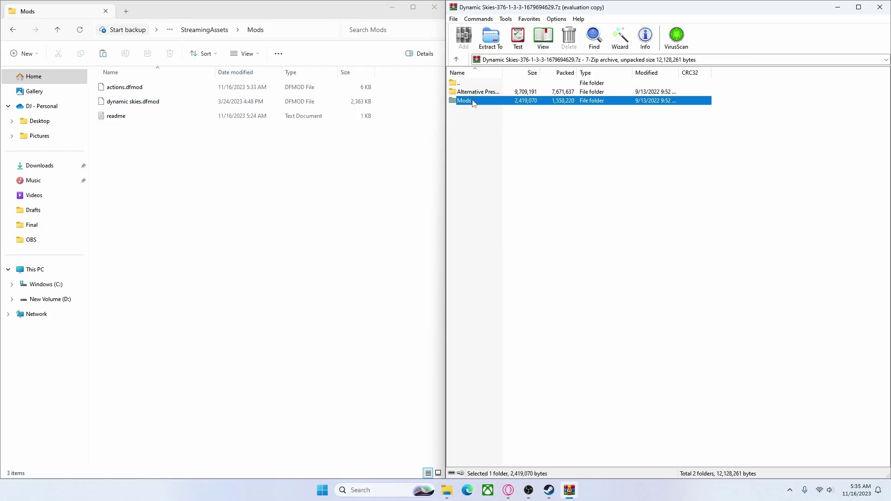
double_click(468, 91)
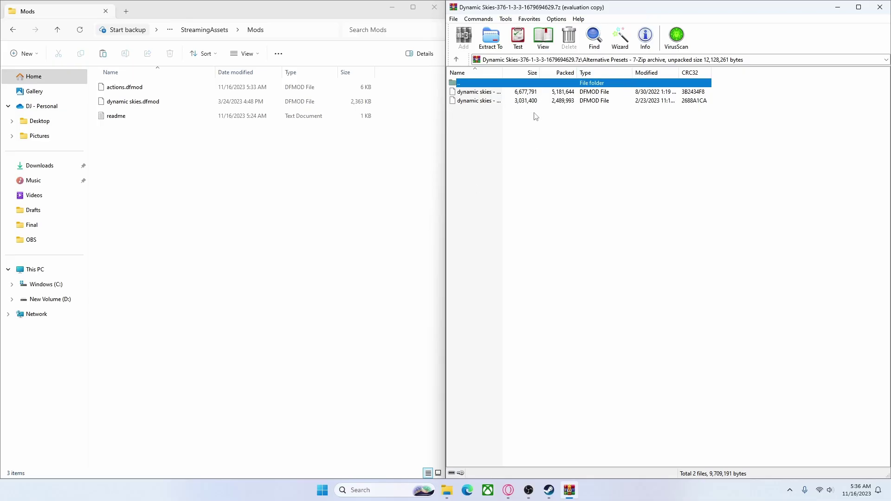
key(alt+F4)
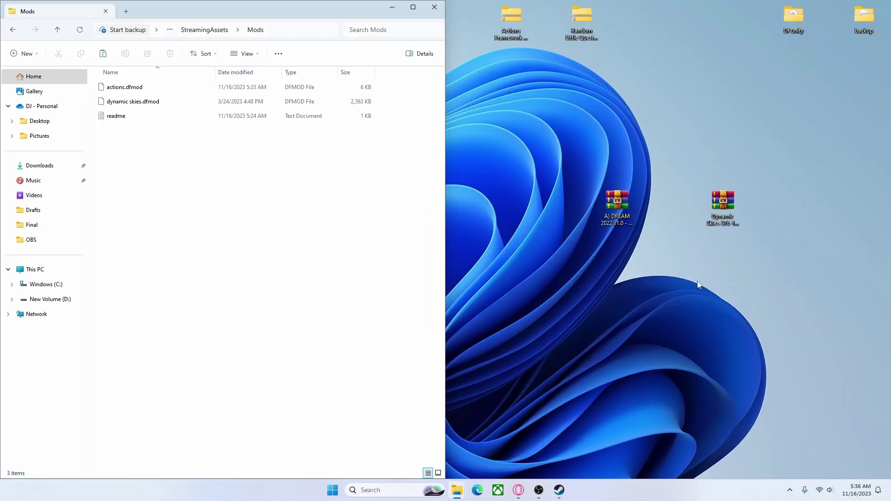
Step: Go back to the StreamingAssets folder and open the DREAM 2022 archive beside it
click(204, 29)
click(211, 30)
key(alt+Left)
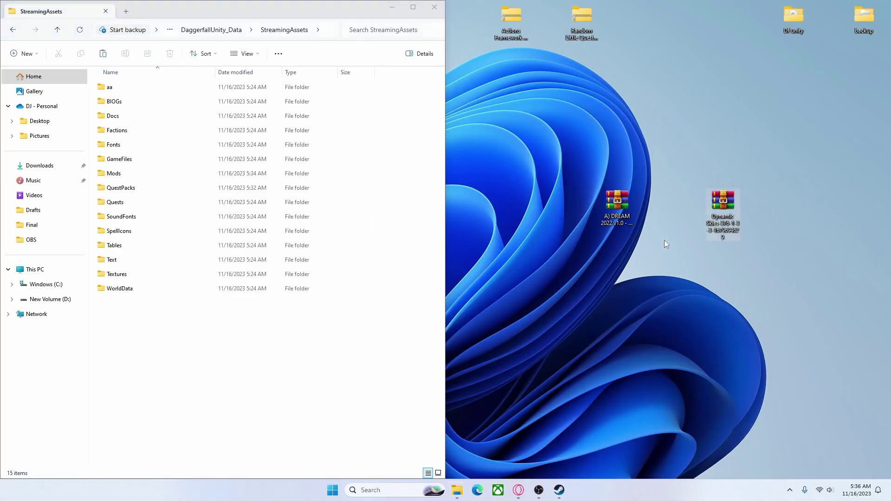
double_click(622, 207)
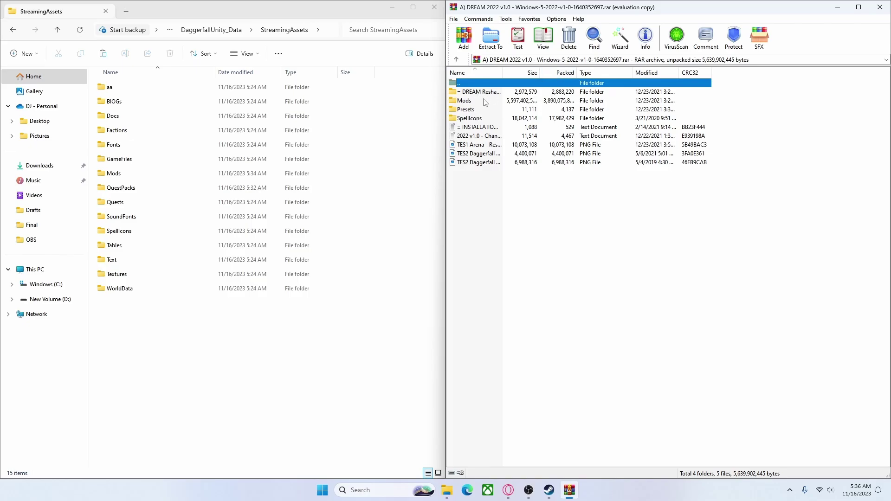
Step: Read the DREAM archive's installation notes and the ReShade readme in its DREAM Reshade folder
double_click(479, 127)
scroll(329, 183, down, 2)
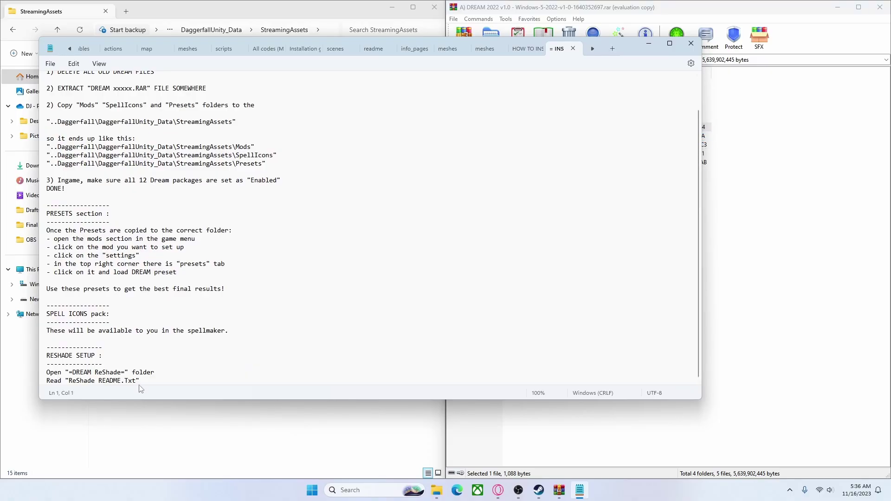
key(alt+F4)
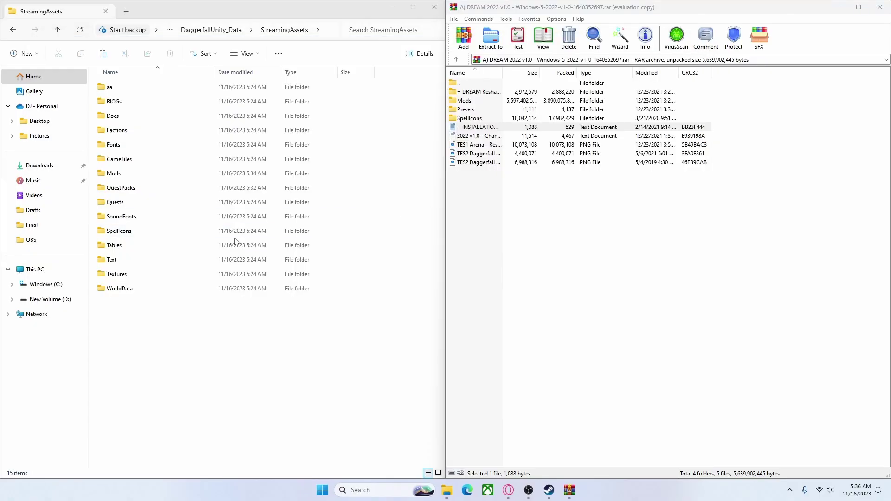
click(481, 92)
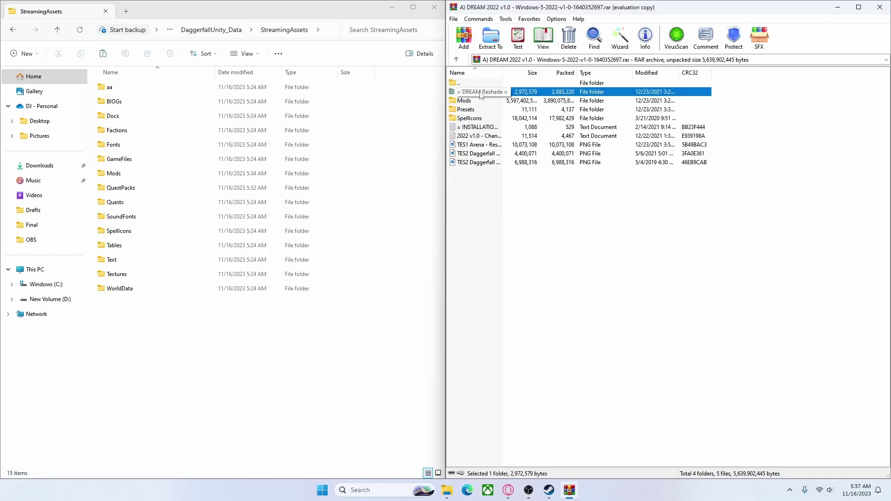
double_click(482, 95)
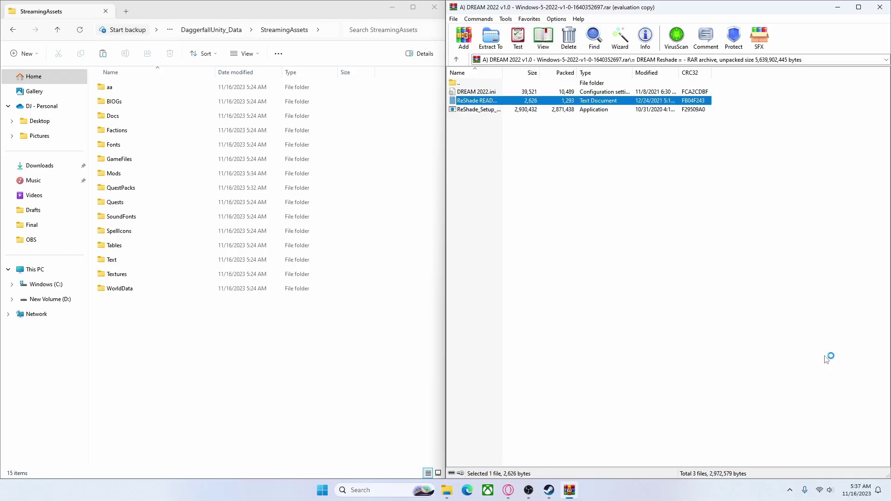
key(Return)
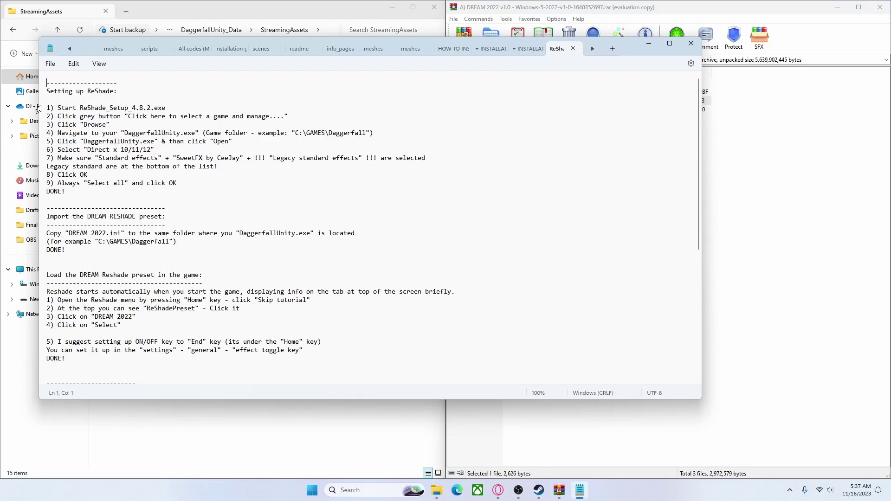
key(alt+F4)
Step: Copy all the DREAM .dfmod files from the archive's Mods folder into StreamingAssets\Mods
key(BackSpace)
drag(729, 102, 794, 120)
double_click(472, 101)
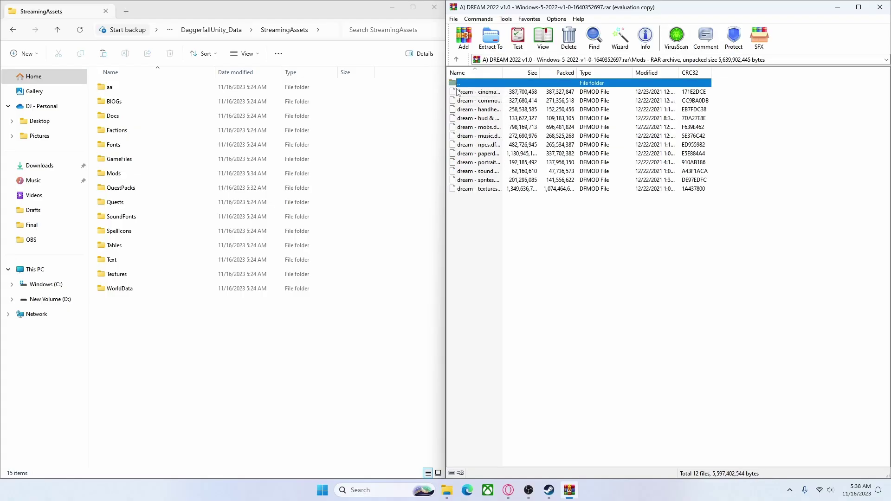
drag(486, 216, 482, 91)
drag(482, 92, 165, 178)
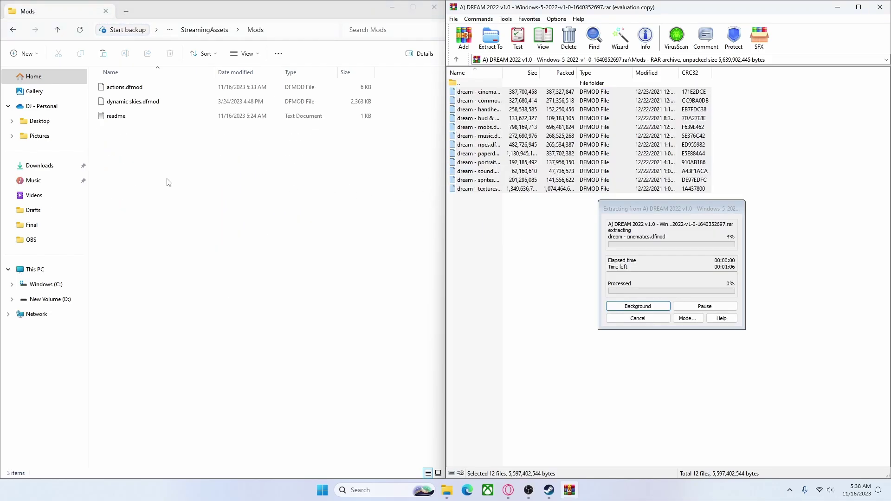
Step: Copy the Presets folder from the DREAM archive into the StreamingAssets folder
double_click(463, 84)
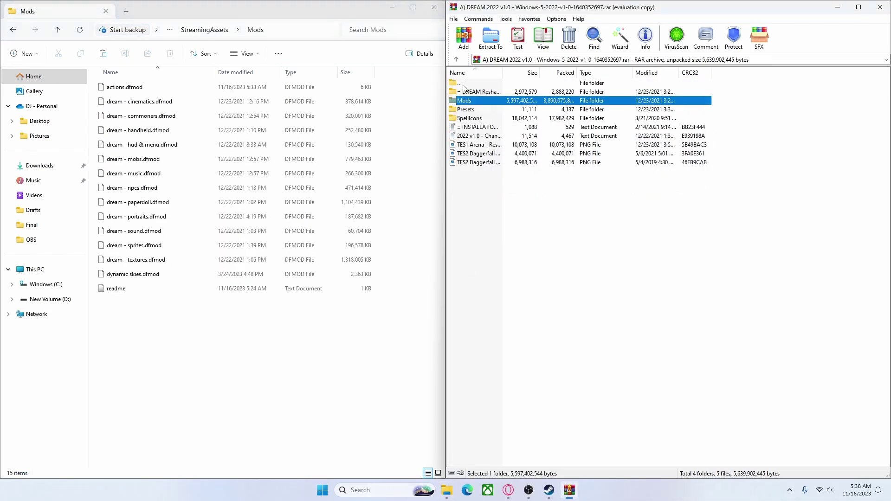
double_click(466, 111)
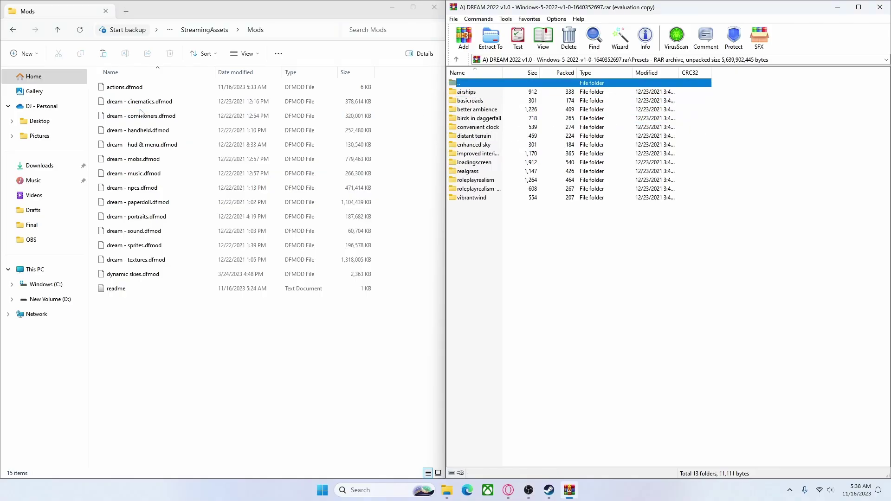
key(BackSpace)
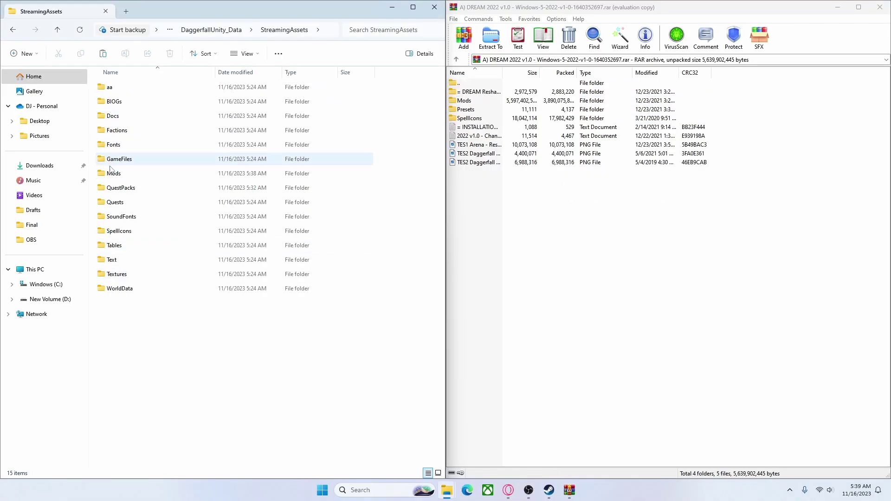
click(463, 101)
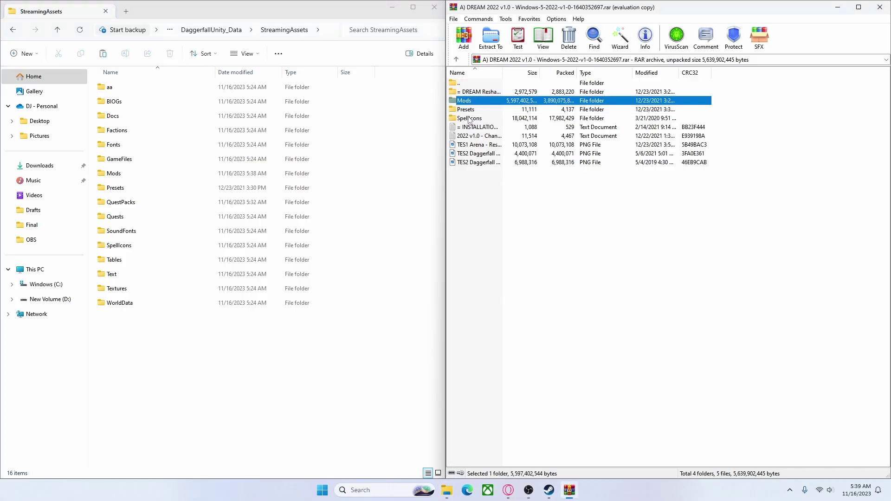
click(469, 119)
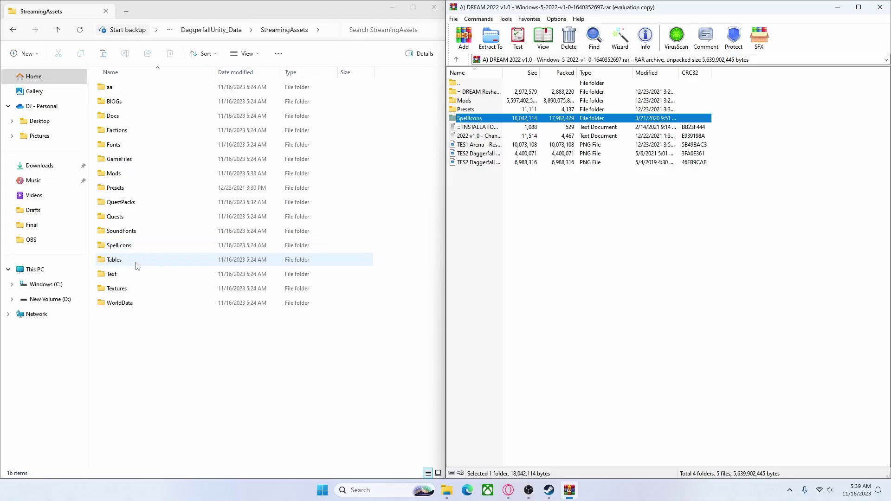
click(119, 379)
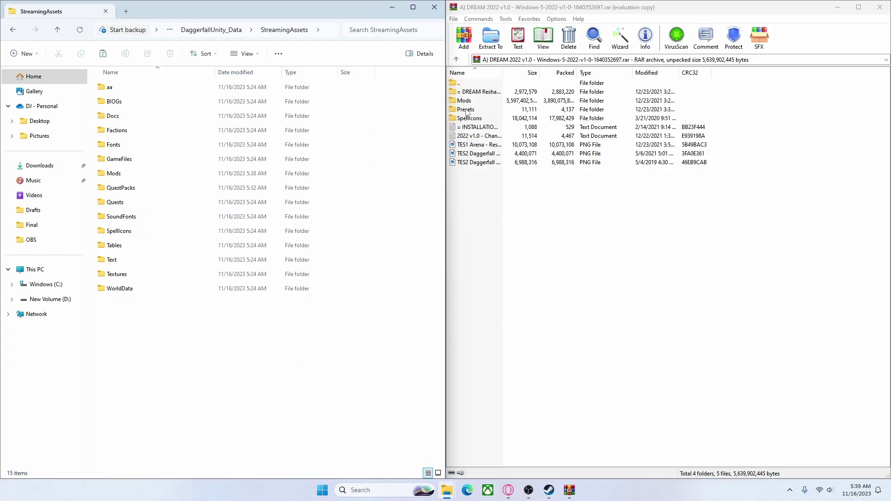
drag(466, 111, 129, 321)
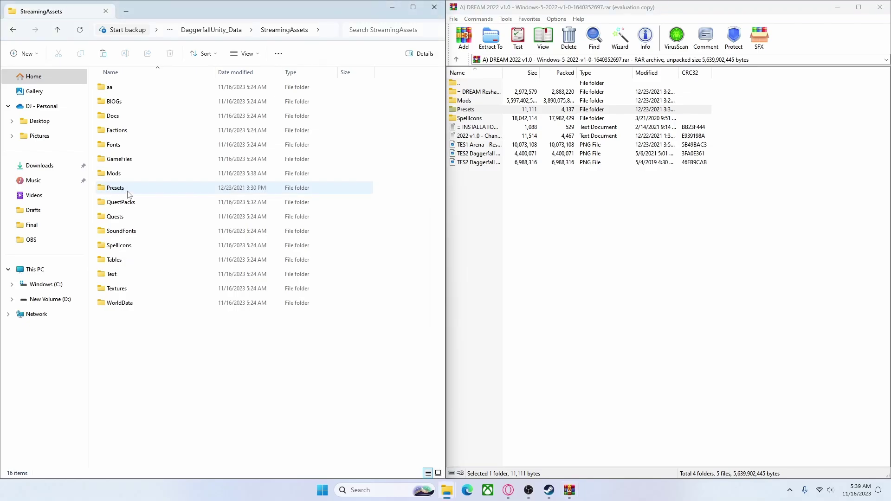
Step: Copy all files from the DREAM archive's SpellIcons folder into StreamingAssets\SpellIcons, replacing files with the same names, and close the archive
double_click(471, 119)
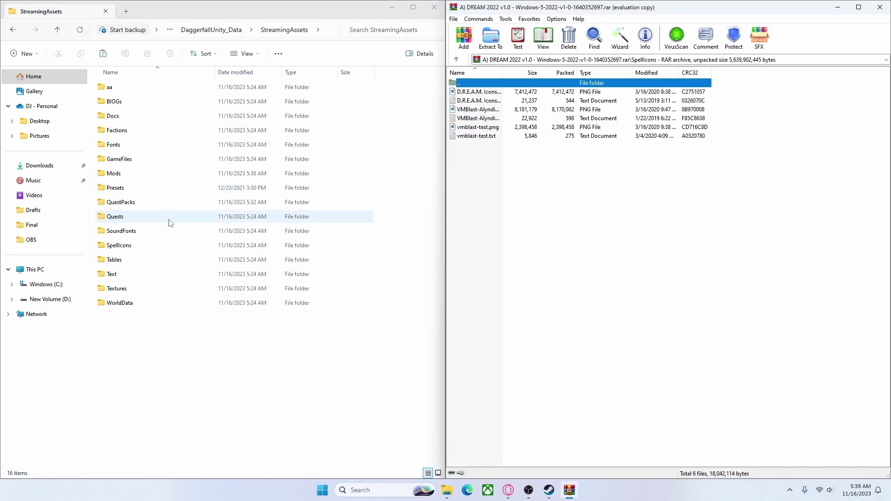
drag(449, 222, 113, 250)
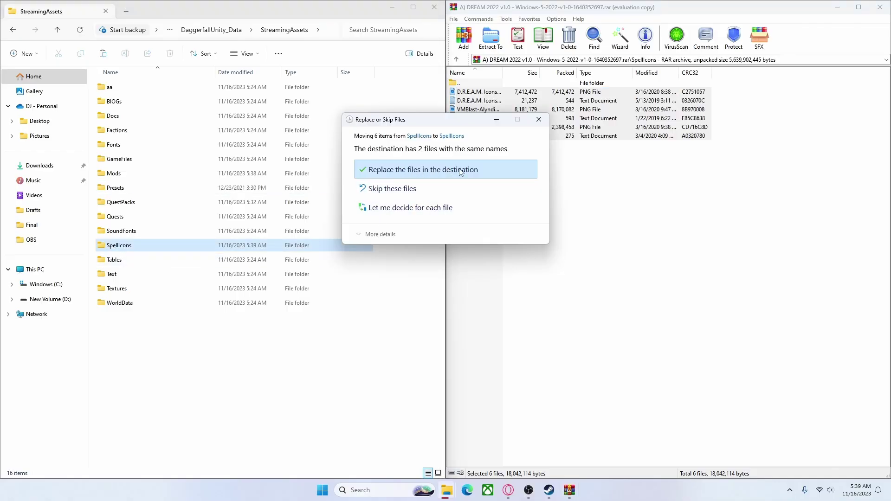
click(393, 174)
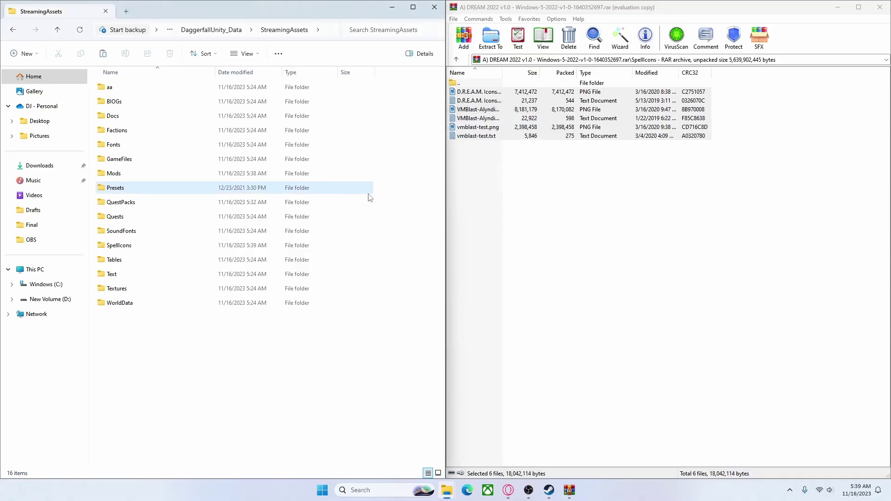
click(456, 59)
drag(487, 220, 484, 143)
click(538, 138)
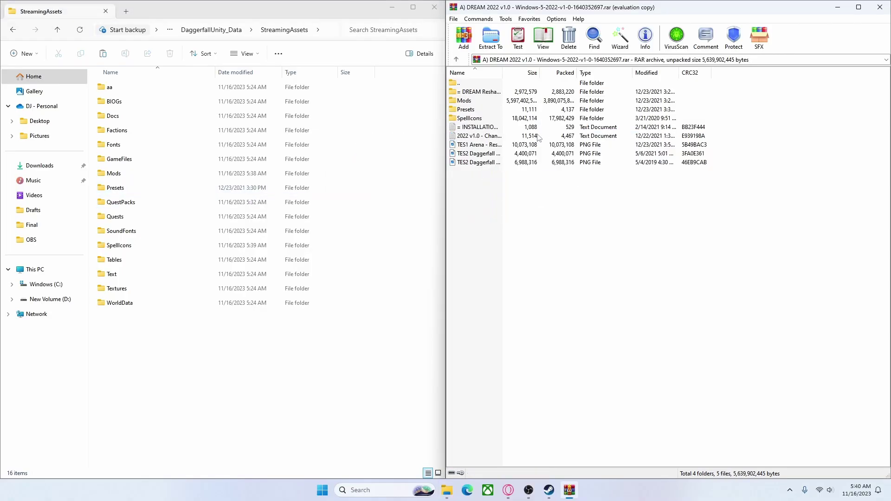
drag(766, 117, 817, 102)
click(879, 7)
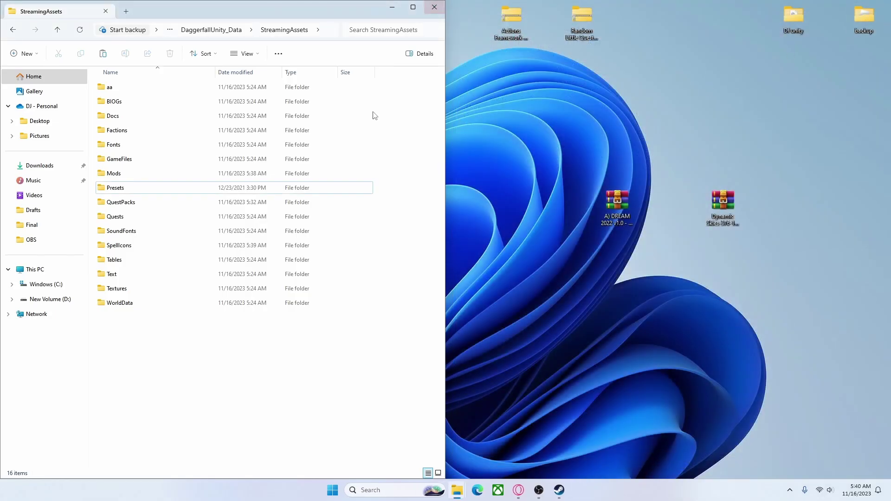
Step: Launch DaggerfallUnity from the Df unity folder and open the game's mod list
click(218, 30)
click(181, 30)
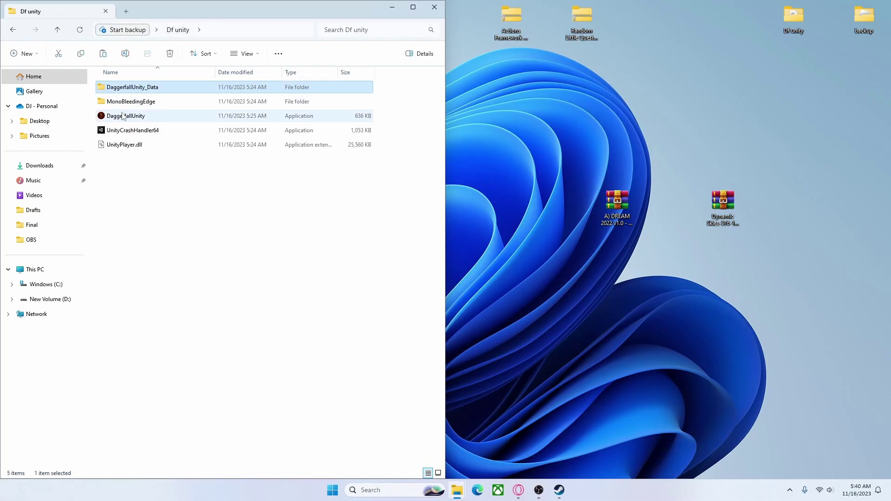
double_click(110, 116)
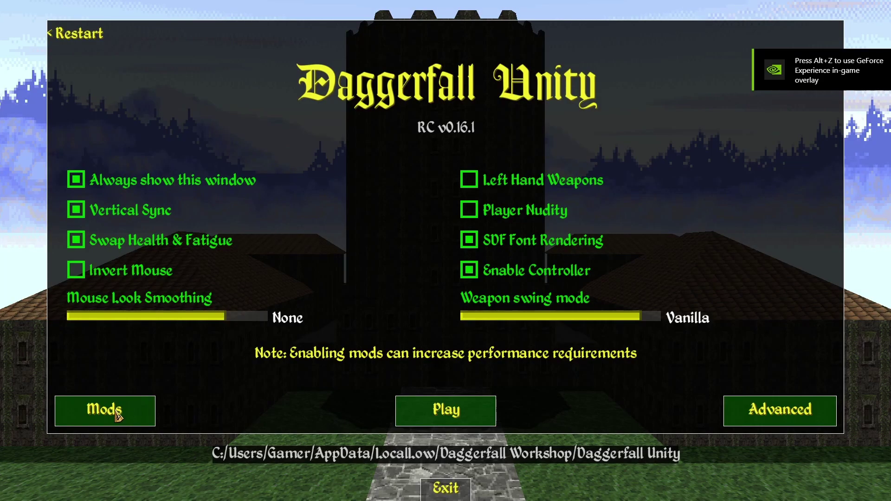
click(116, 414)
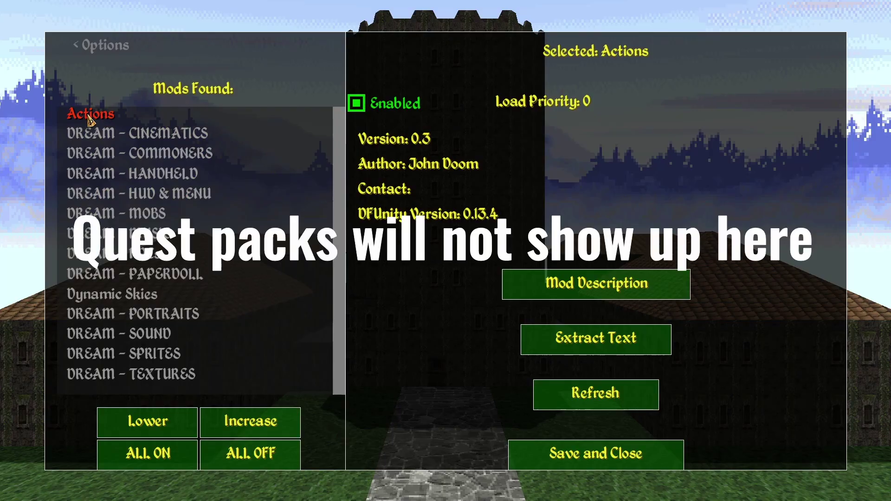
Step: Check the enabled state and details of the Actions, DREAM and Dynamic Skies mods, and return to the launcher options
click(132, 134)
click(133, 154)
click(132, 174)
click(138, 253)
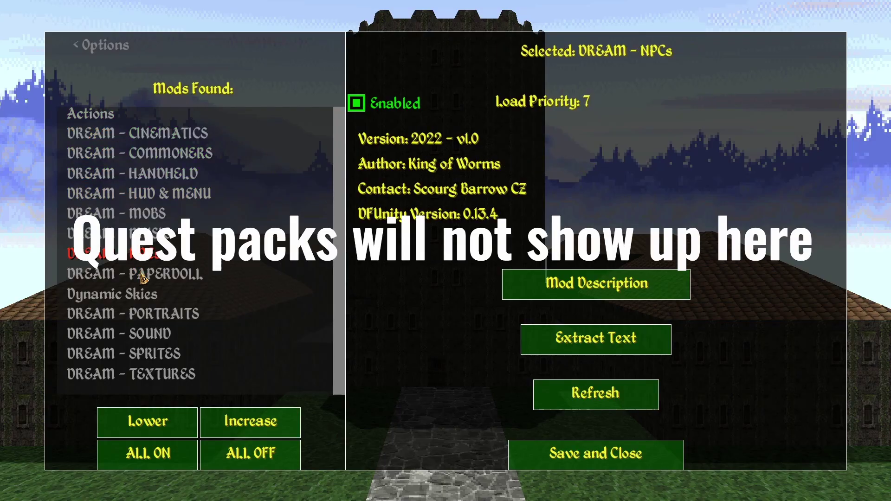
click(142, 276)
click(139, 293)
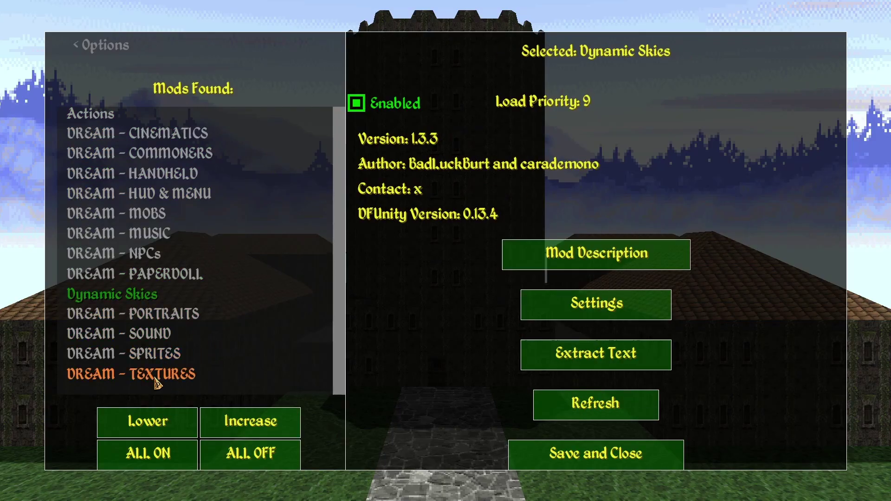
click(248, 112)
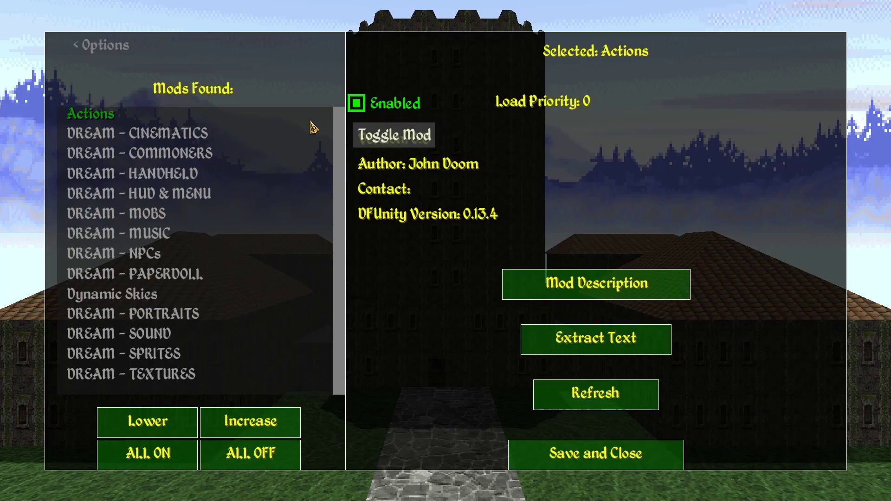
click(206, 155)
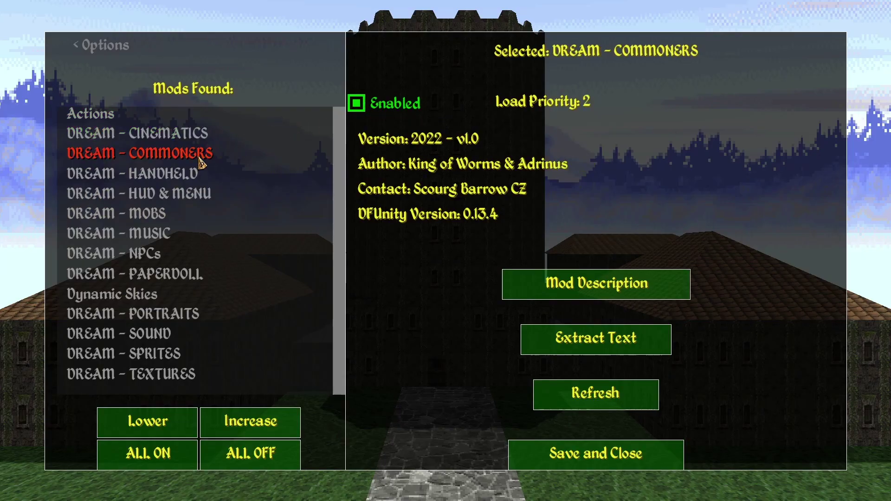
click(142, 179)
click(161, 198)
click(148, 215)
click(150, 254)
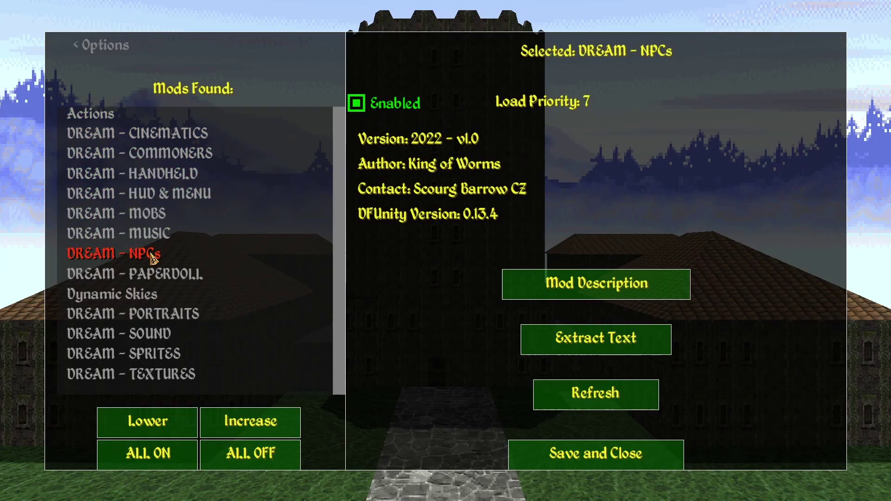
click(149, 273)
click(146, 294)
click(144, 314)
click(142, 334)
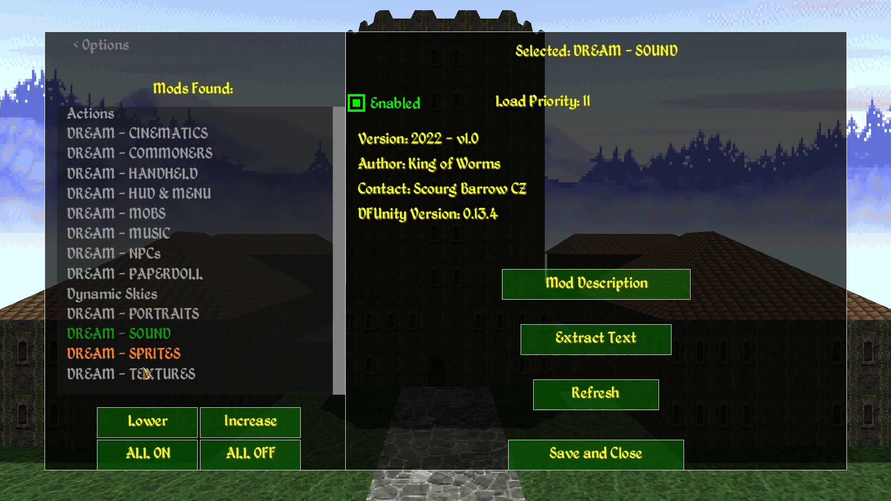
click(145, 373)
click(149, 376)
key(Escape)
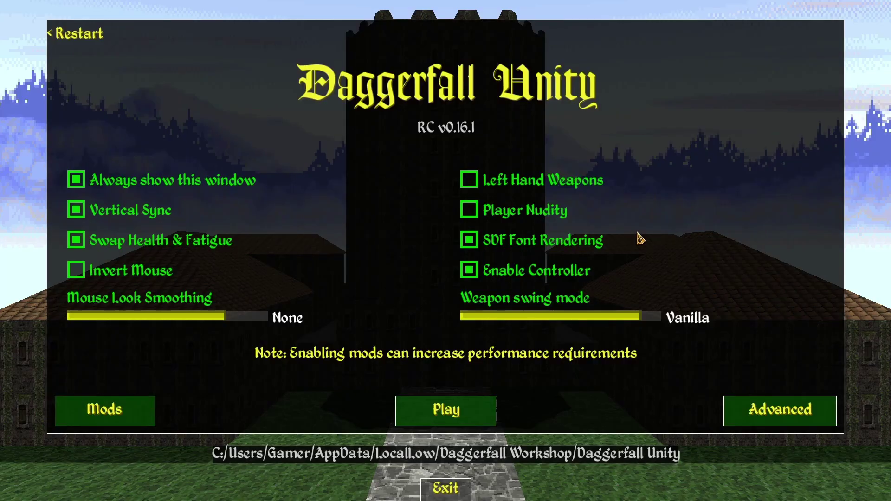